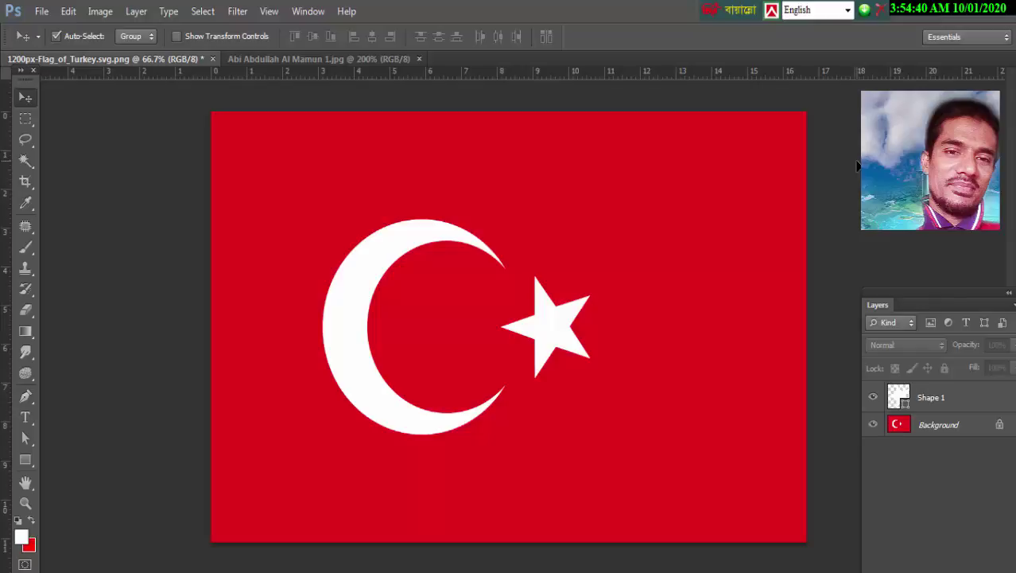
# Step: Zoom in and out repeatedly on the reference Turkish flag to study it
pyautogui.hotkey('ctrl', '+')
pyautogui.hotkey('ctrl', '+')
pyautogui.hotkey('ctrl', '-')
pyautogui.hotkey('ctrl', '-')
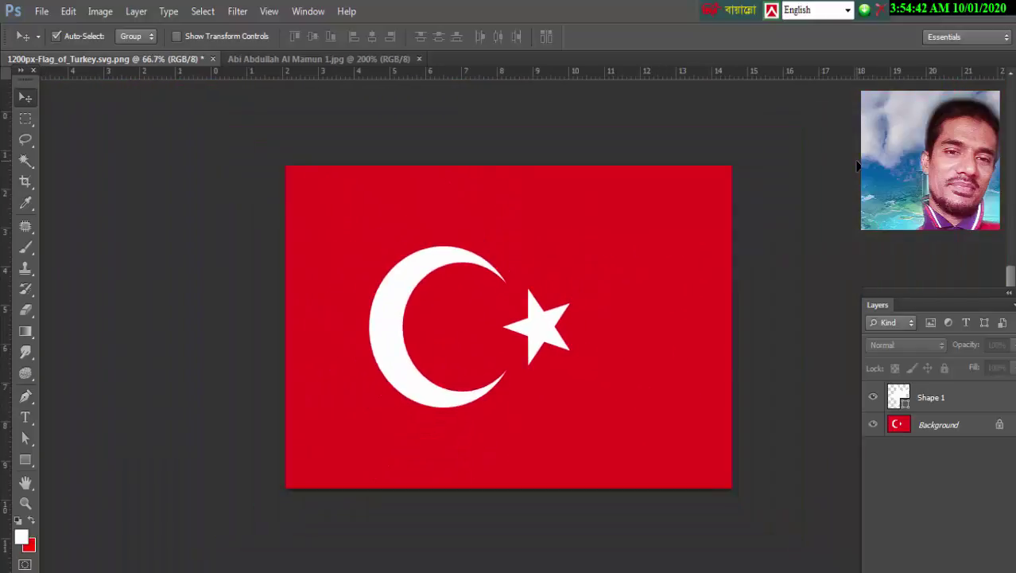
pyautogui.hotkey('ctrl', '-')
pyautogui.hotkey('ctrl', '-')
pyautogui.hotkey('ctrl', '-')
pyautogui.hotkey('ctrl', '-')
pyautogui.hotkey('ctrl', '-')
pyautogui.hotkey('ctrl', '-')
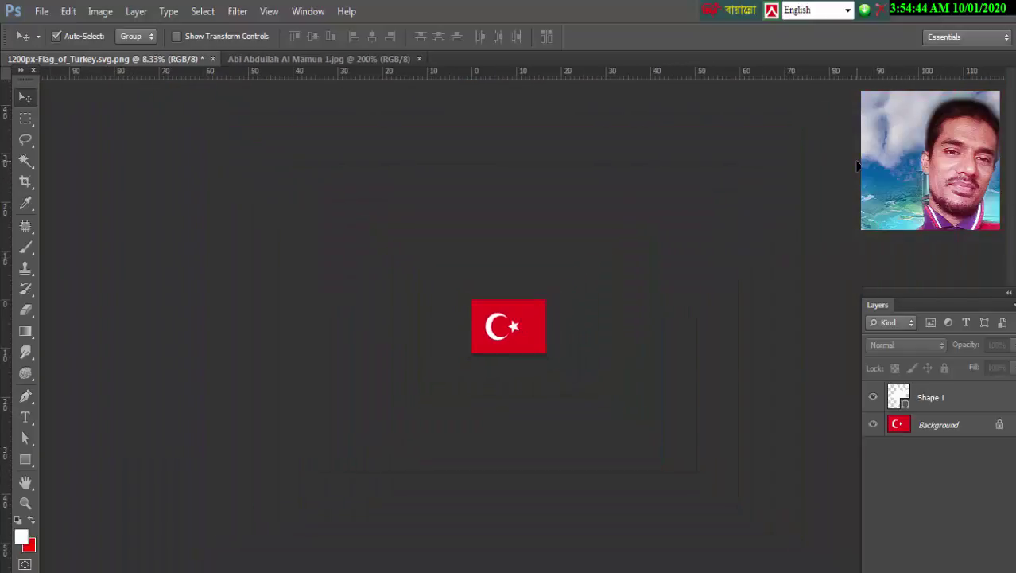
pyautogui.hotkey('ctrl', '-')
pyautogui.hotkey('ctrl', '-')
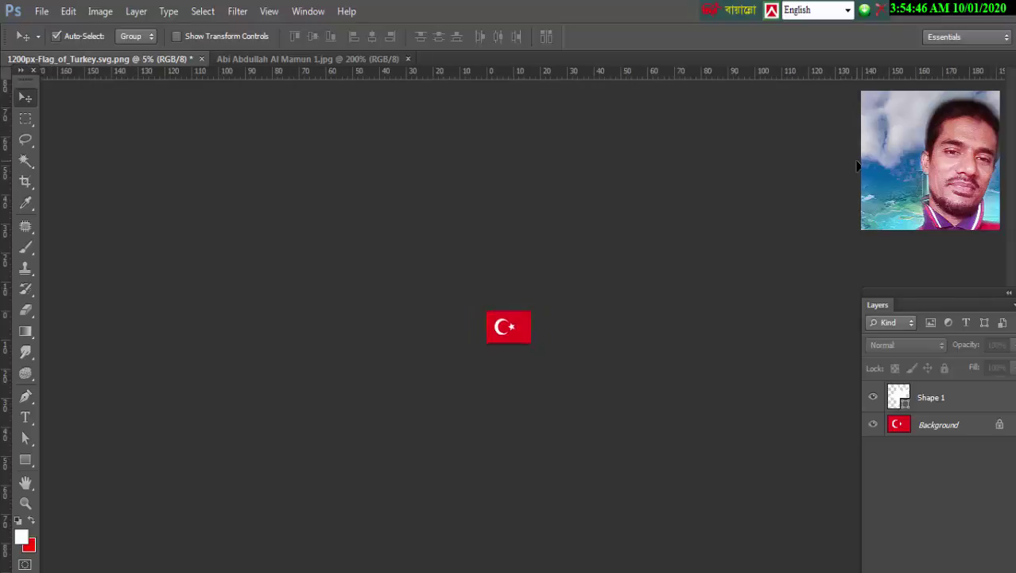
pyautogui.hotkey('ctrl', '-')
pyautogui.hotkey('ctrl', '-')
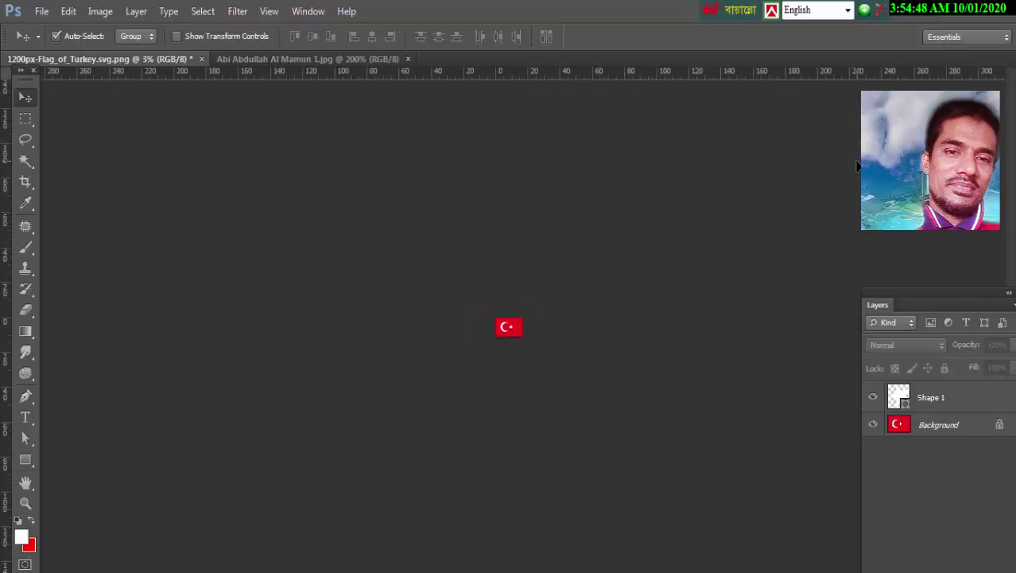
pyautogui.hotkey('ctrl', '+')
pyautogui.hotkey('ctrl', '+')
pyautogui.hotkey('ctrl', '+')
pyautogui.hotkey('ctrl', '+')
pyautogui.hotkey('ctrl', '+')
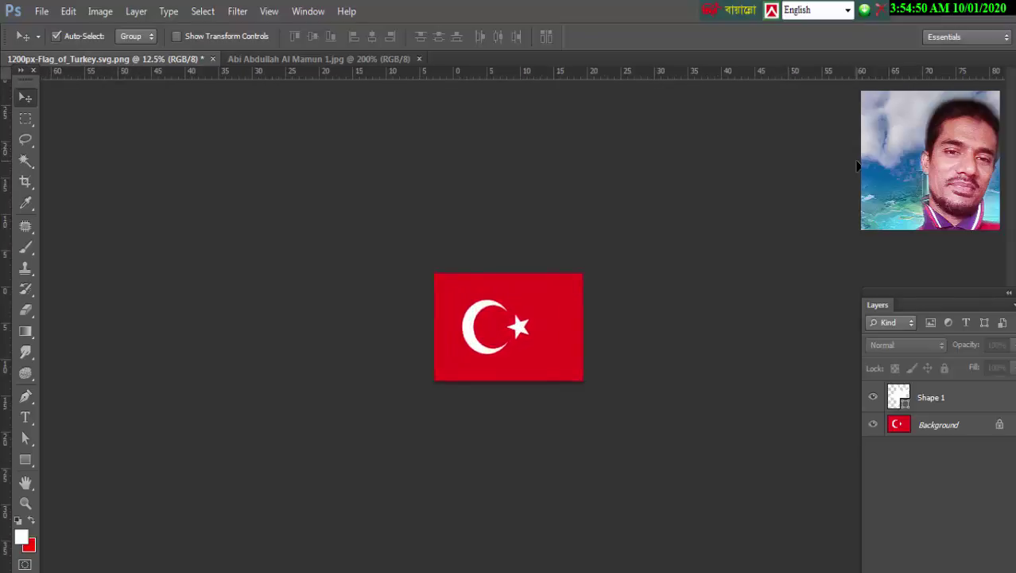
pyautogui.hotkey('ctrl', '+')
pyautogui.hotkey('ctrl', '+')
pyautogui.hotkey('ctrl', '+')
pyautogui.hotkey('ctrl', '+')
pyautogui.hotkey('ctrl', '+')
pyautogui.hotkey('ctrl', '+')
pyautogui.hotkey('ctrl', '+')
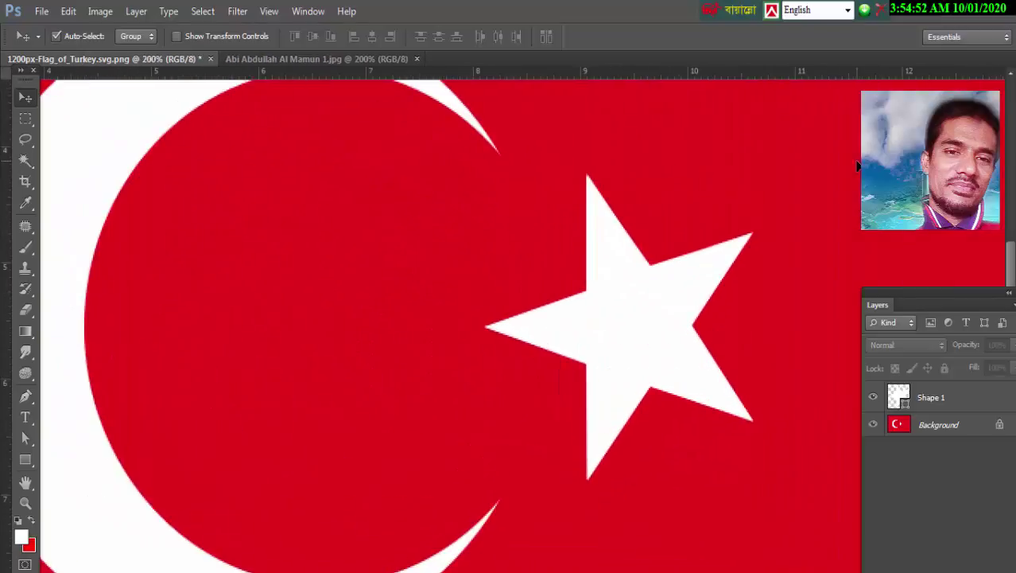
pyautogui.hotkey('ctrl', '-')
pyautogui.hotkey('ctrl', '-')
pyautogui.hotkey('ctrl', '-')
pyautogui.hotkey('ctrl', '-')
pyautogui.hotkey('ctrl', '-')
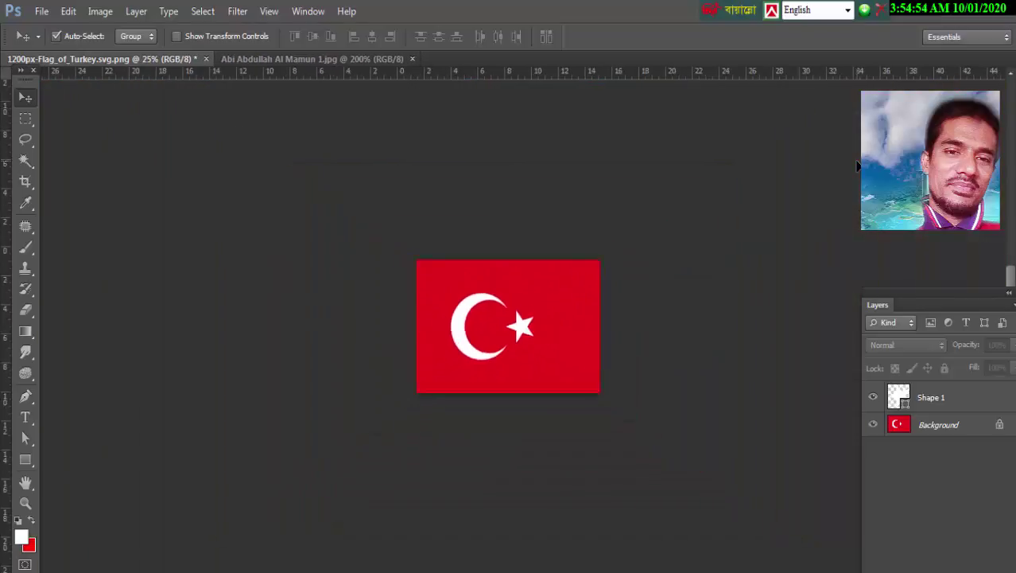
pyautogui.hotkey('ctrl', '-')
pyautogui.hotkey('ctrl', '-')
pyautogui.hotkey('ctrl', '-')
pyautogui.hotkey('ctrl', '-')
pyautogui.hotkey('ctrl', '-')
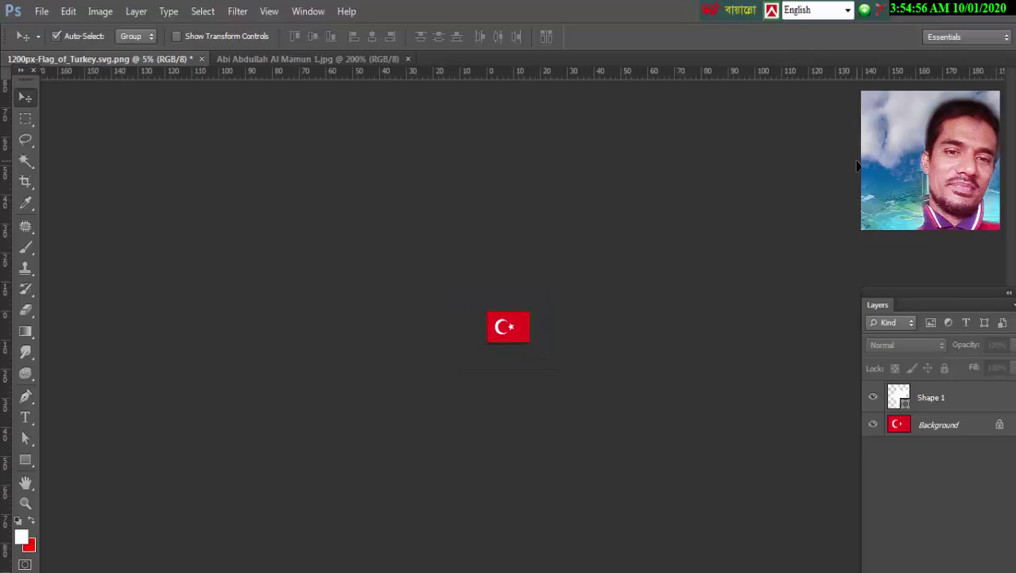
pyautogui.hotkey('ctrl', '-')
pyautogui.hotkey('ctrl', '+')
pyautogui.hotkey('ctrl', '+')
pyautogui.hotkey('ctrl', '+')
pyautogui.hotkey('ctrl', '+')
pyautogui.hotkey('ctrl', '+')
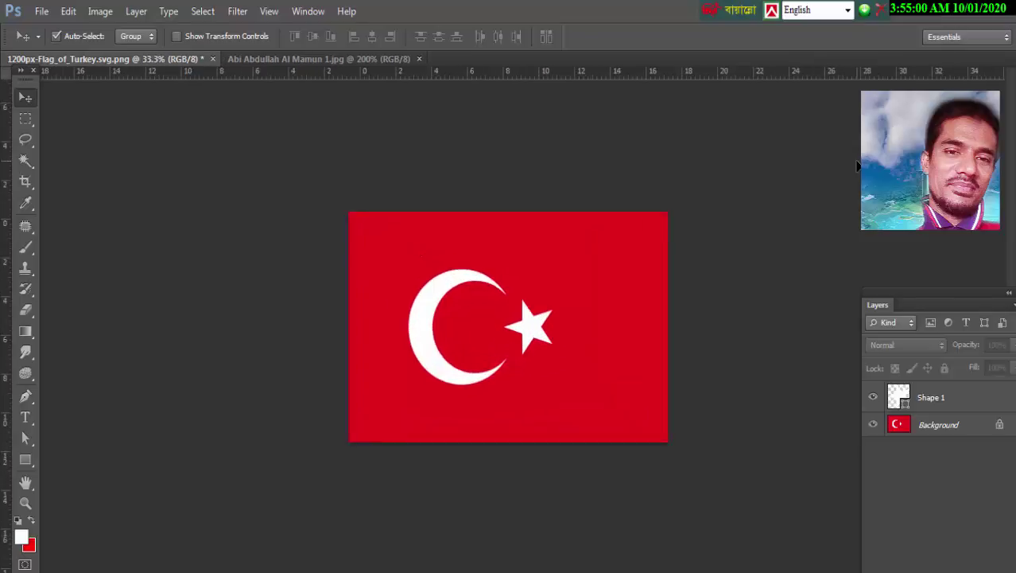
pyautogui.hotkey('ctrl', '+')
pyautogui.hotkey('ctrl', '+')
pyautogui.hotkey('ctrl', '+')
pyautogui.hotkey('ctrl', '+')
pyautogui.hotkey('ctrl', '+')
pyautogui.hotkey('ctrl', '+')
pyautogui.hotkey('ctrl', '+')
pyautogui.hotkey('ctrl', '-')
pyautogui.hotkey('ctrl', '-')
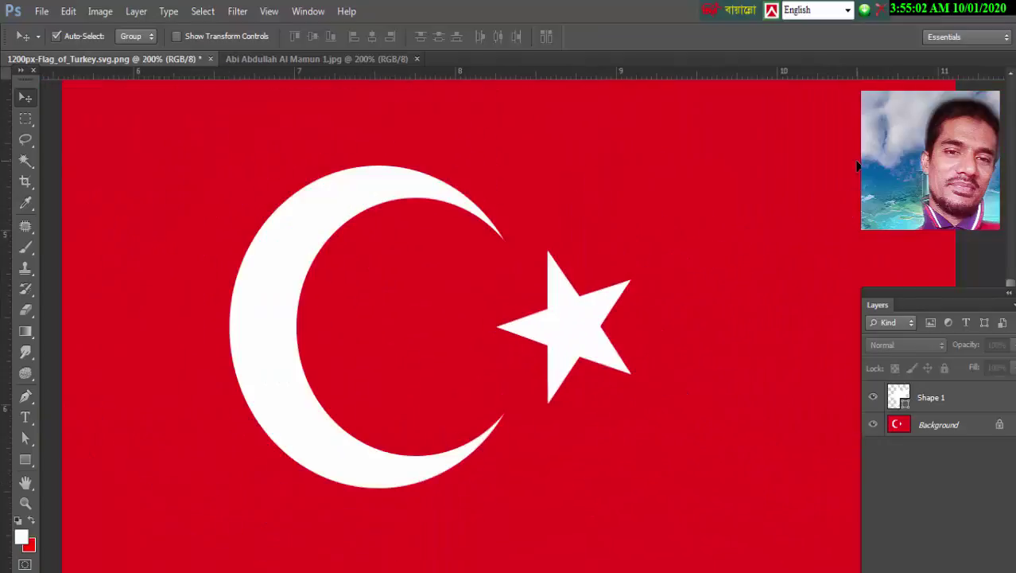
pyautogui.hotkey('ctrl', '-')
pyautogui.hotkey('ctrl', '-')
pyautogui.hotkey('ctrl', '-')
pyautogui.hotkey('ctrl', '-')
pyautogui.hotkey('ctrl', '-')
pyautogui.hotkey('ctrl', '-')
pyautogui.hotkey('ctrl', '-')
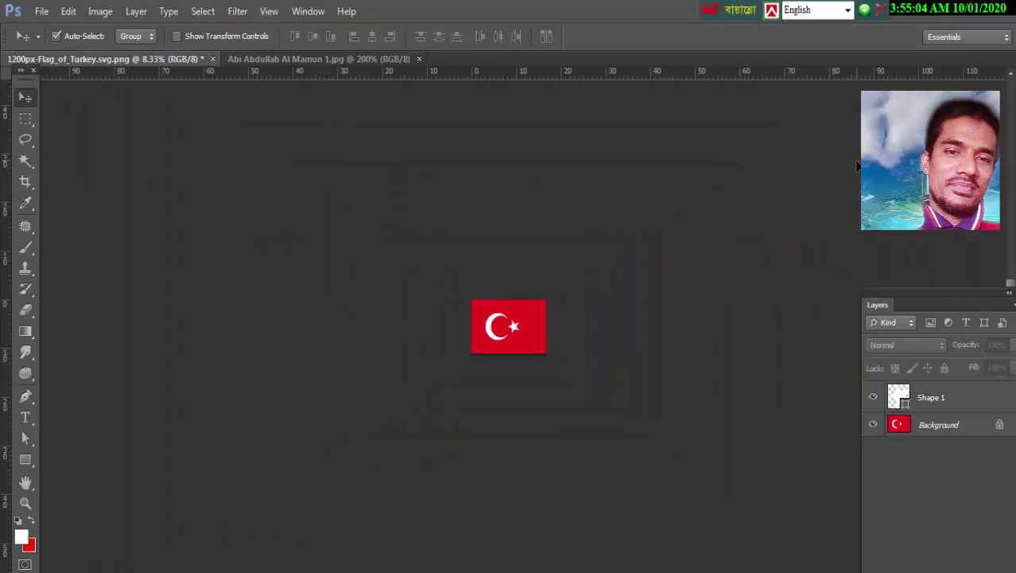
pyautogui.hotkey('ctrl', '-')
pyautogui.hotkey('ctrl', '-')
pyautogui.hotkey('ctrl', '-')
pyautogui.hotkey('ctrl', '-')
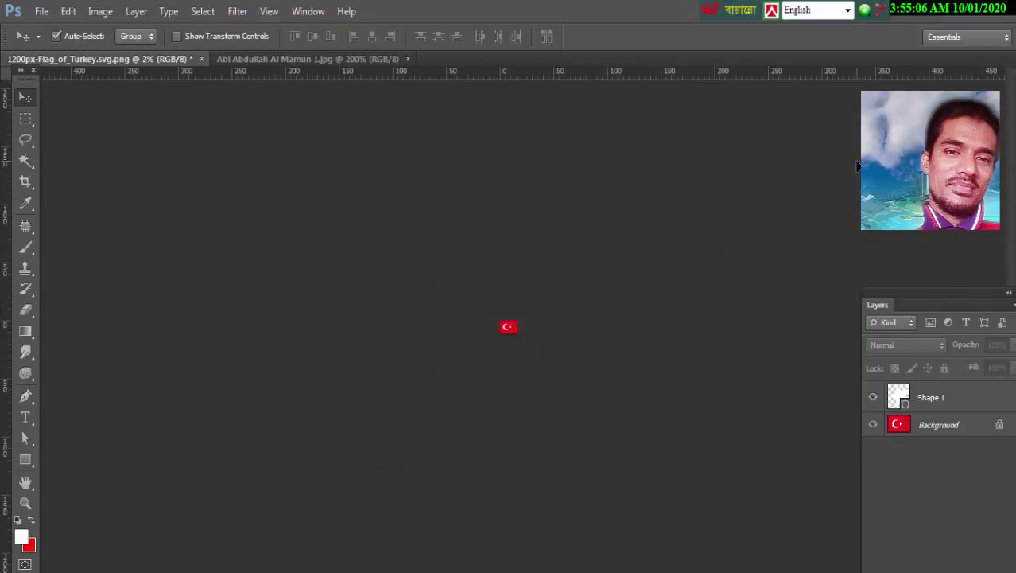
pyautogui.hotkey('ctrl', '-')
pyautogui.hotkey('ctrl', '-')
pyautogui.hotkey('ctrl', '+')
pyautogui.hotkey('ctrl', '+')
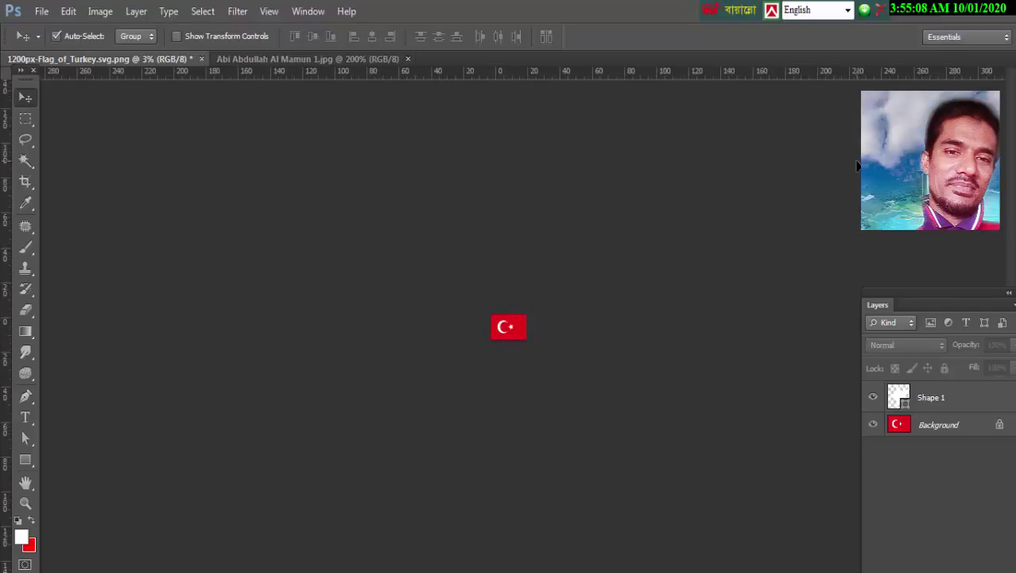
pyautogui.hotkey('ctrl', '+')
pyautogui.hotkey('ctrl', '+')
pyautogui.hotkey('ctrl', '+')
pyautogui.hotkey('ctrl', '+')
pyautogui.hotkey('ctrl', '+')
pyautogui.hotkey('ctrl', '+')
pyautogui.hotkey('ctrl', '+')
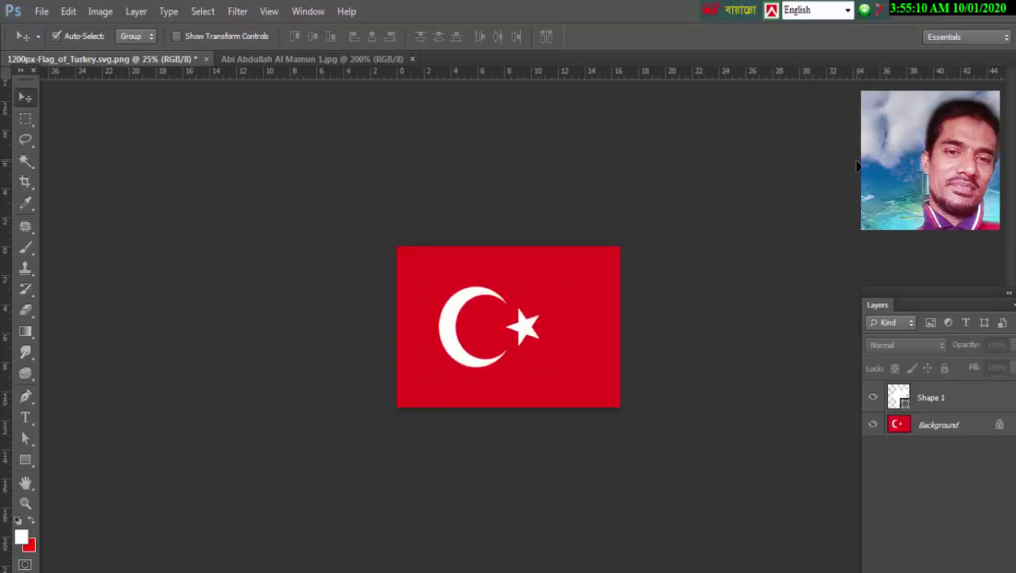
pyautogui.hotkey('ctrl', '+')
pyautogui.hotkey('ctrl', '+')
pyautogui.hotkey('ctrl', '+')
pyautogui.hotkey('ctrl', '+')
pyautogui.hotkey('ctrl', '+')
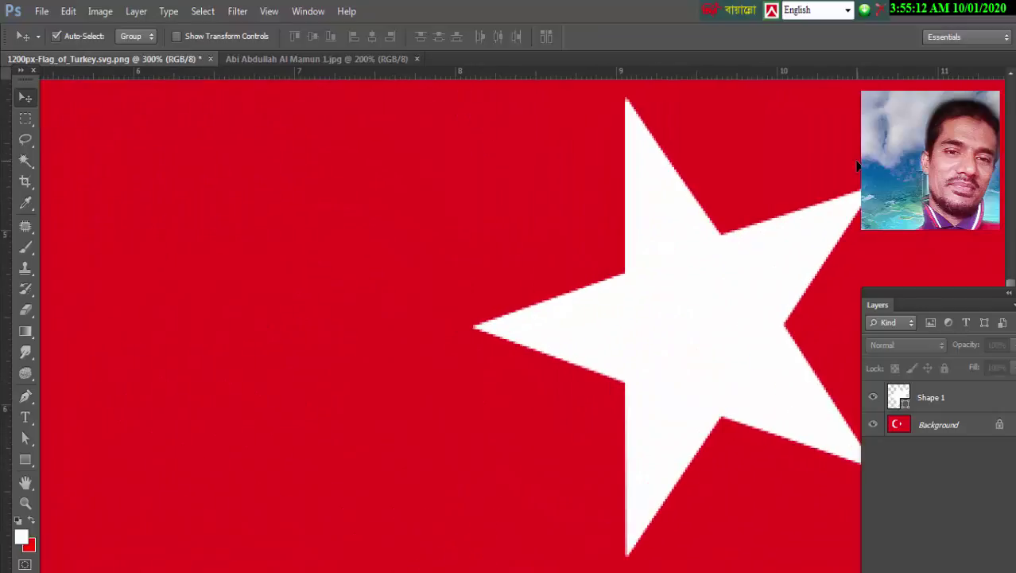
pyautogui.hotkey('ctrl', '-')
pyautogui.hotkey('ctrl', '-')
pyautogui.hotkey('ctrl', '-')
pyautogui.hotkey('ctrl', '-')
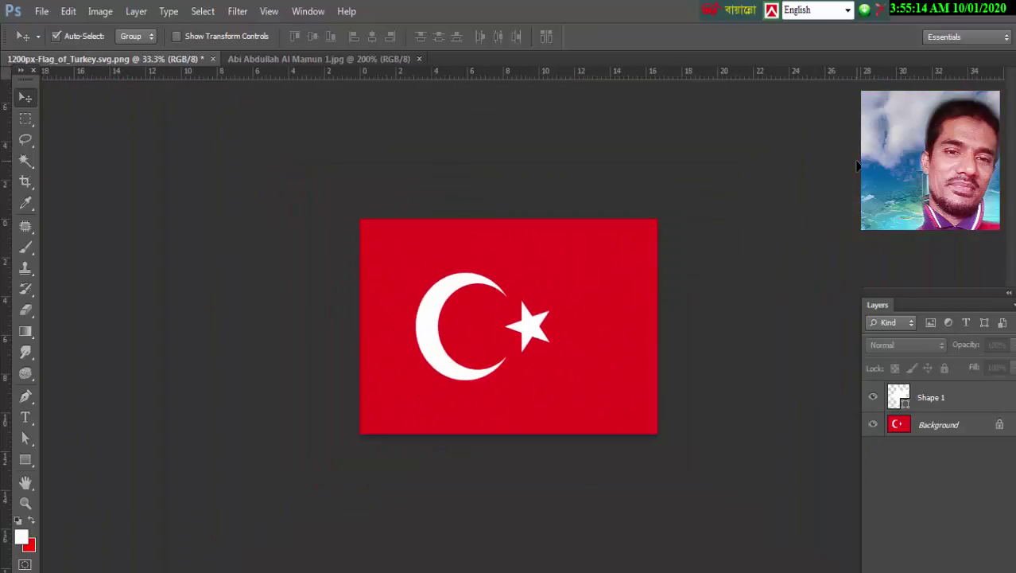
# Step: Create a new blank white 1265 x 720 px document
pyautogui.click(347, 59)
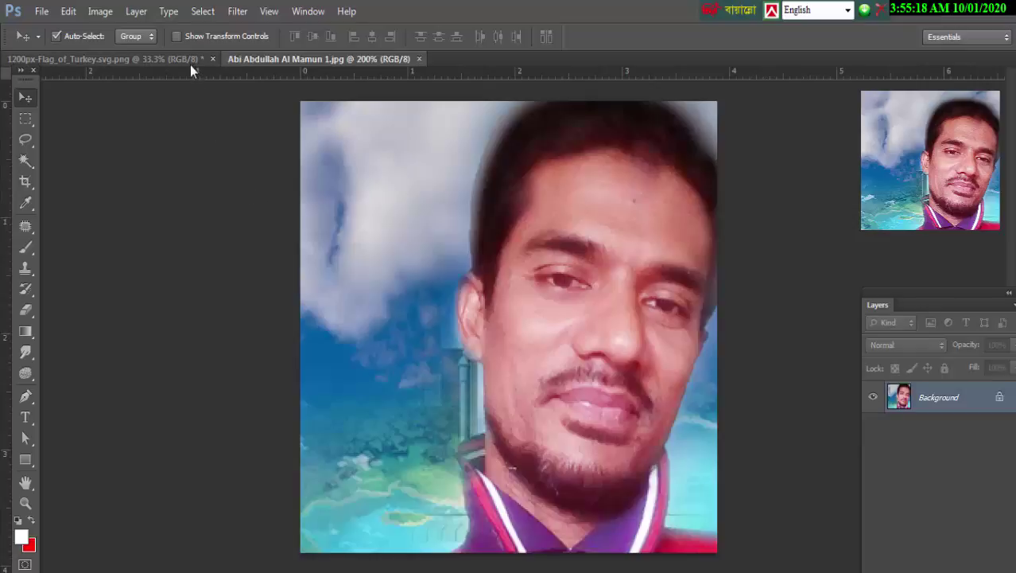
pyautogui.click(40, 11)
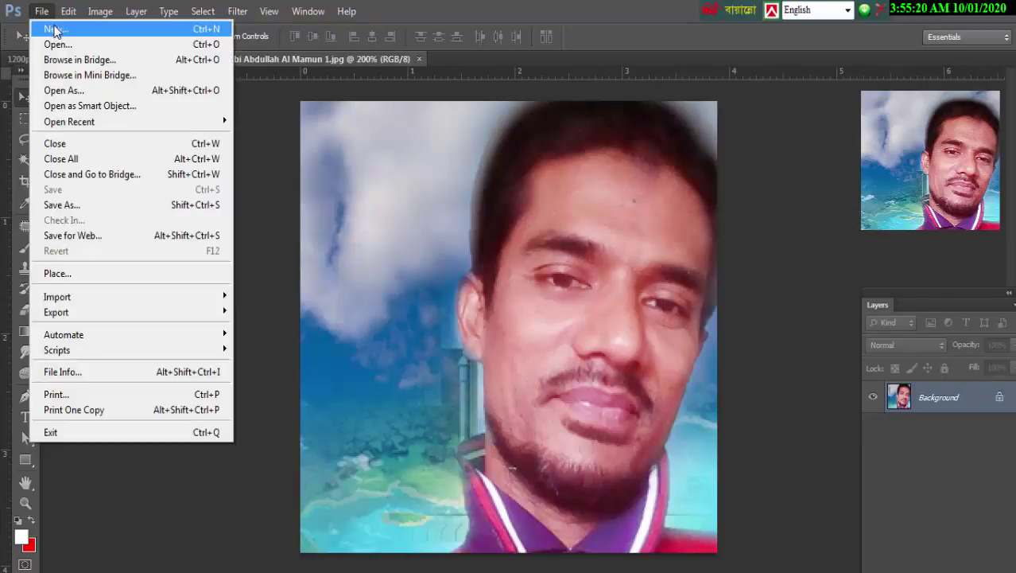
pyautogui.click(57, 27)
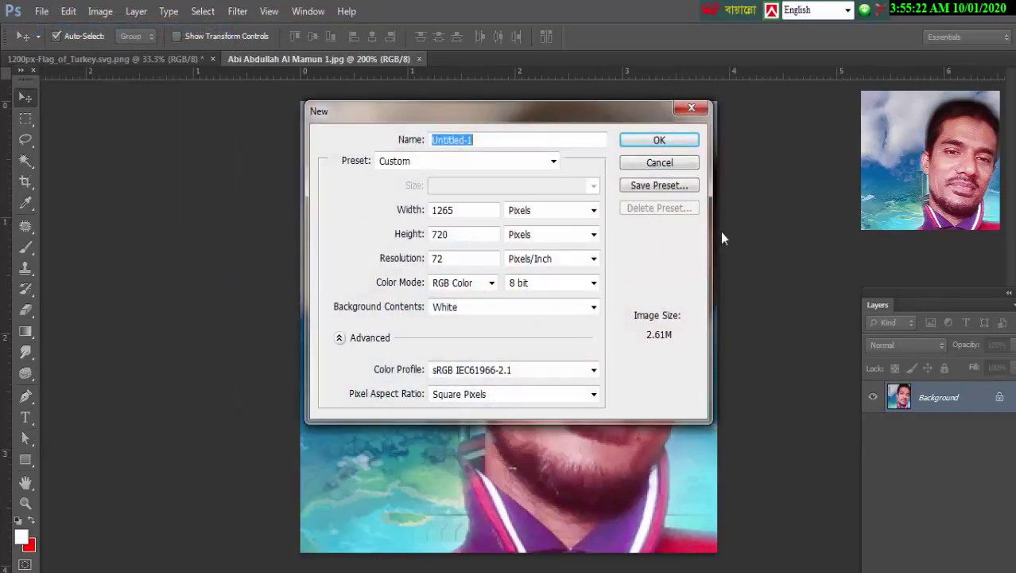
pyautogui.click(676, 139)
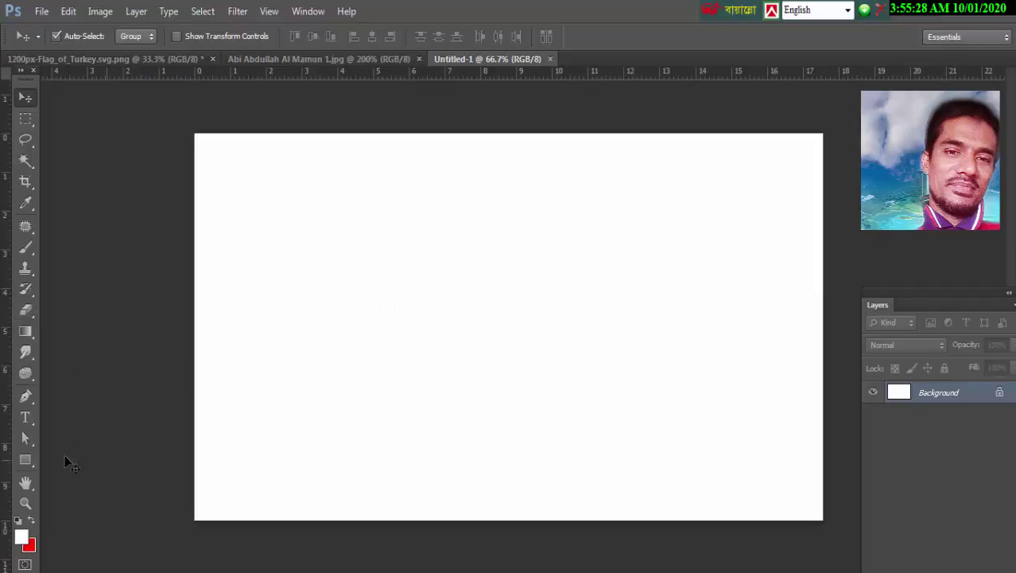
# Step: Draw a red Rectangle 1 shape filling the entire 1265 x 720 canvas
pyautogui.click(24, 460)
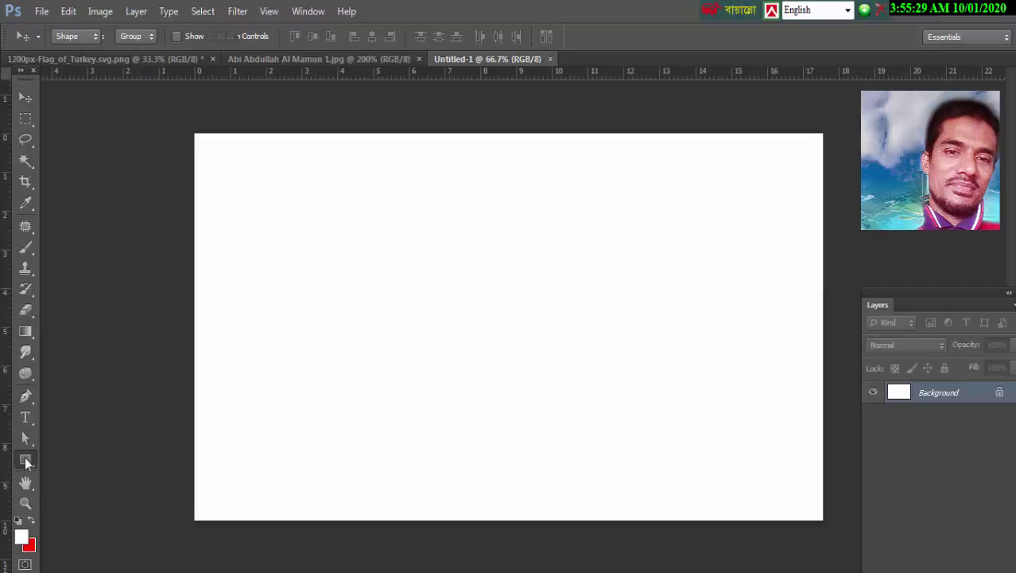
pyautogui.click(35, 520)
pyautogui.moveTo(162, 95)
pyautogui.mouseDown()
pyautogui.moveTo(768, 503)
pyautogui.moveTo(863, 541)
pyautogui.moveTo(852, 562)
pyautogui.mouseUp()
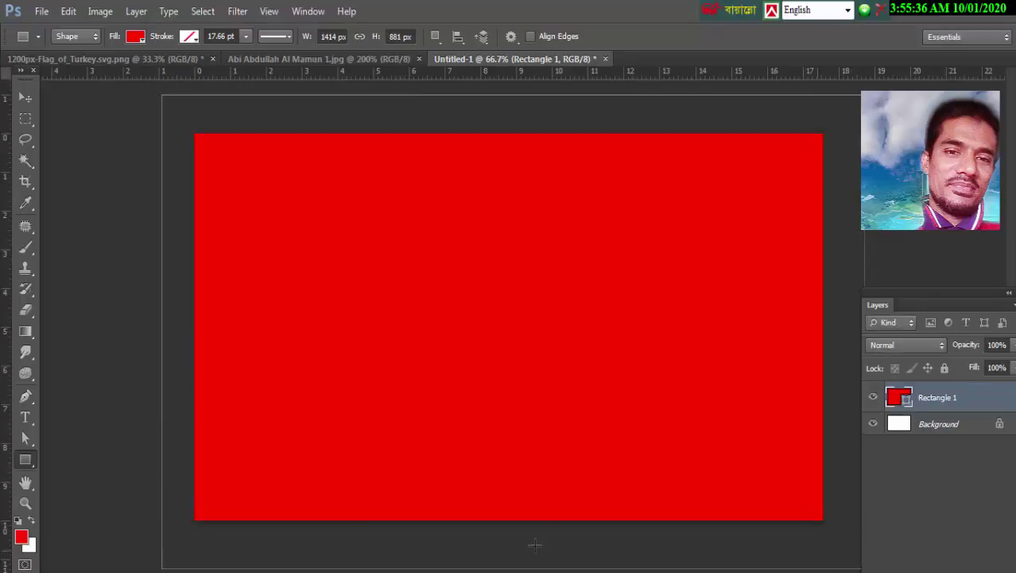
pyautogui.click(26, 97)
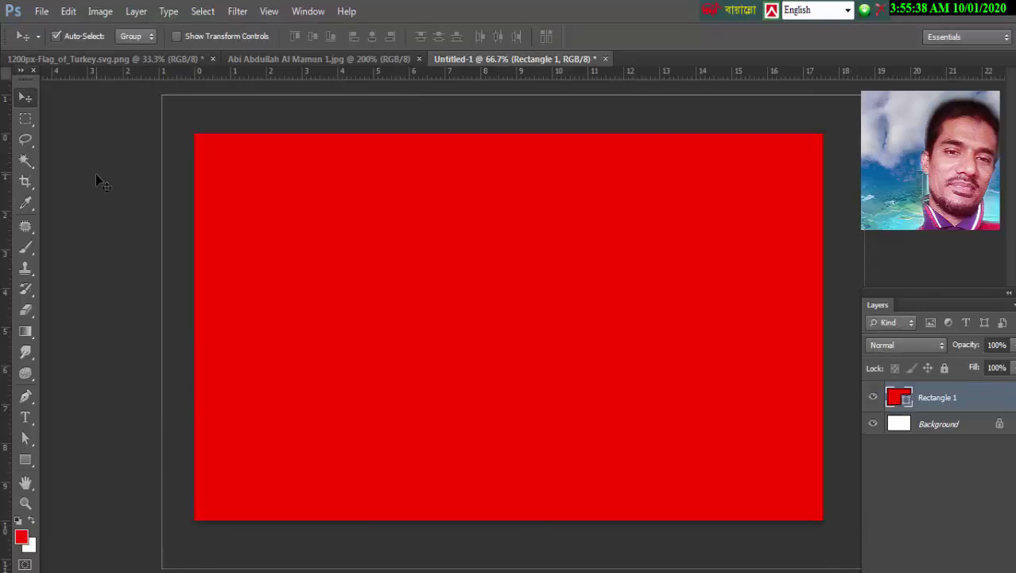
pyautogui.click(100, 181)
pyautogui.click(26, 461)
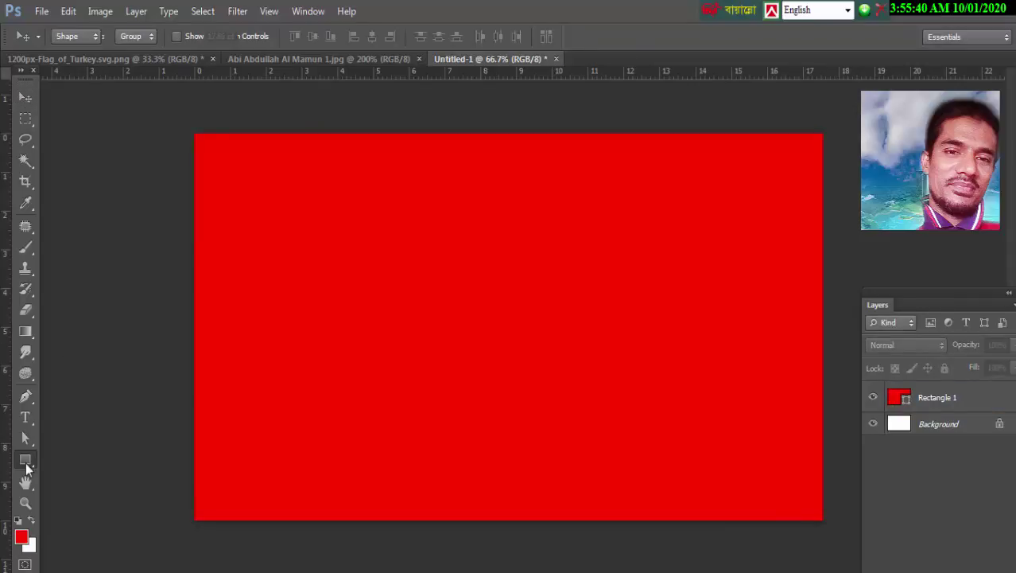
# Step: Draw a white Ellipse 1 circle and move it to the left half of the flag
pyautogui.click(68, 489)
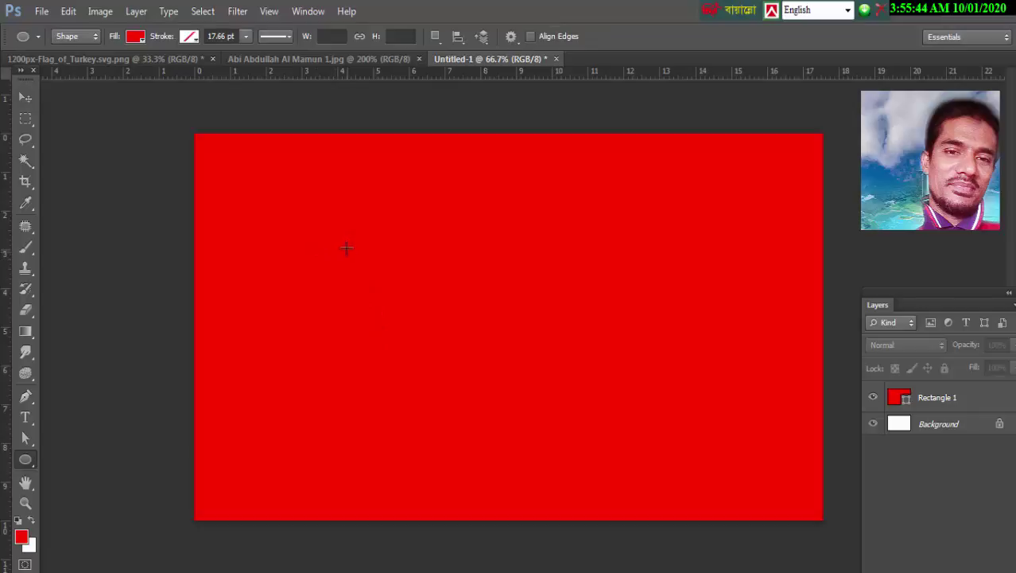
pyautogui.click(33, 521)
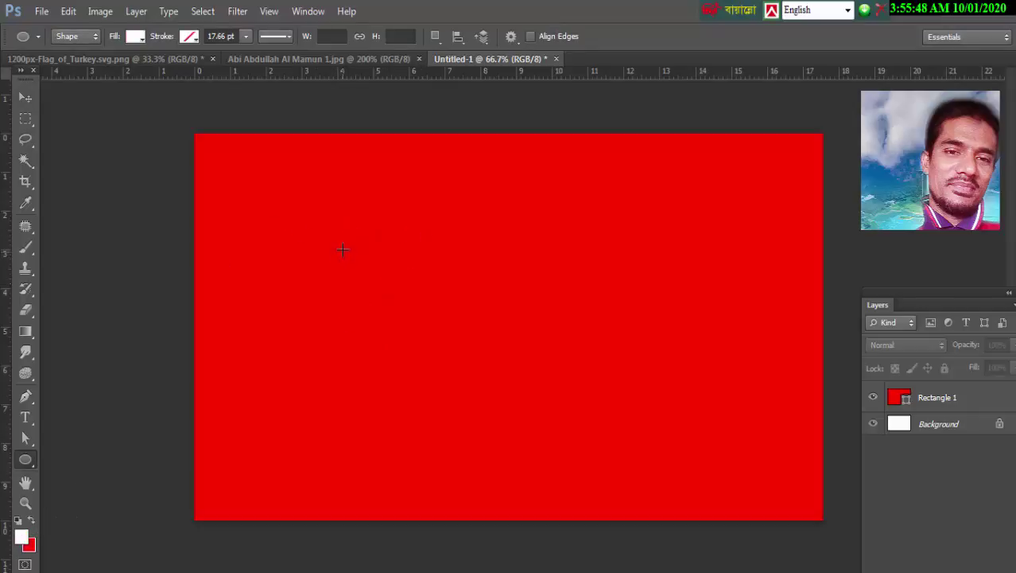
pyautogui.moveTo(334, 243); pyautogui.dragTo(580, 452)
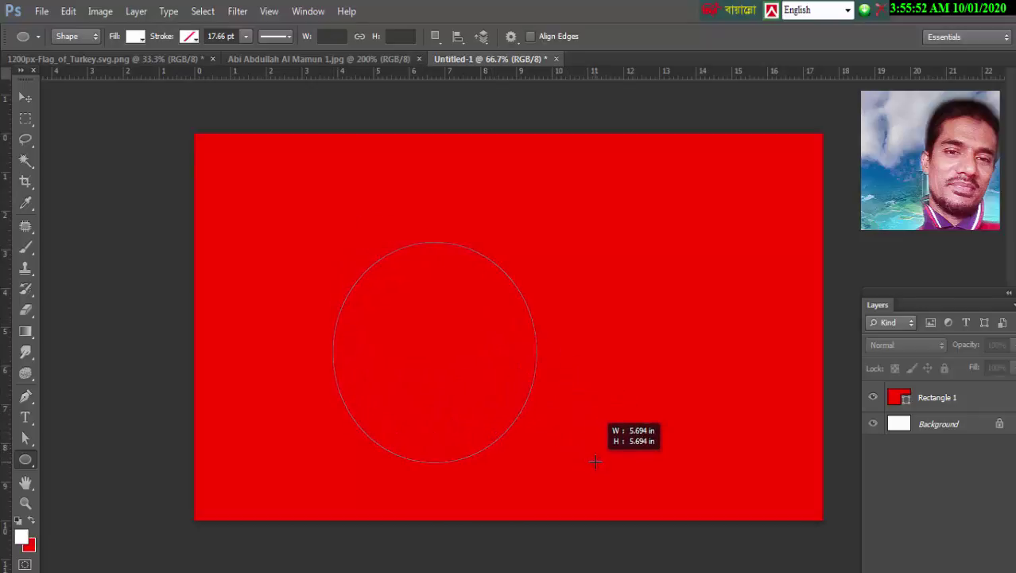
pyautogui.moveTo(581, 451); pyautogui.dragTo(594, 461)
pyautogui.click(26, 100)
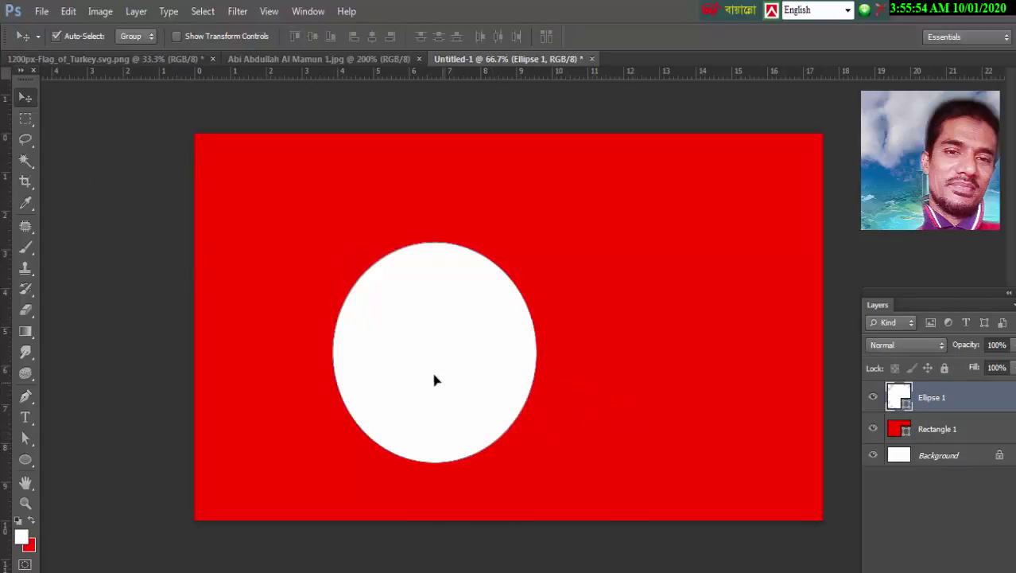
pyautogui.moveTo(437, 380)
pyautogui.mouseDown()
pyautogui.moveTo(400, 348)
pyautogui.moveTo(375, 353)
pyautogui.mouseUp()
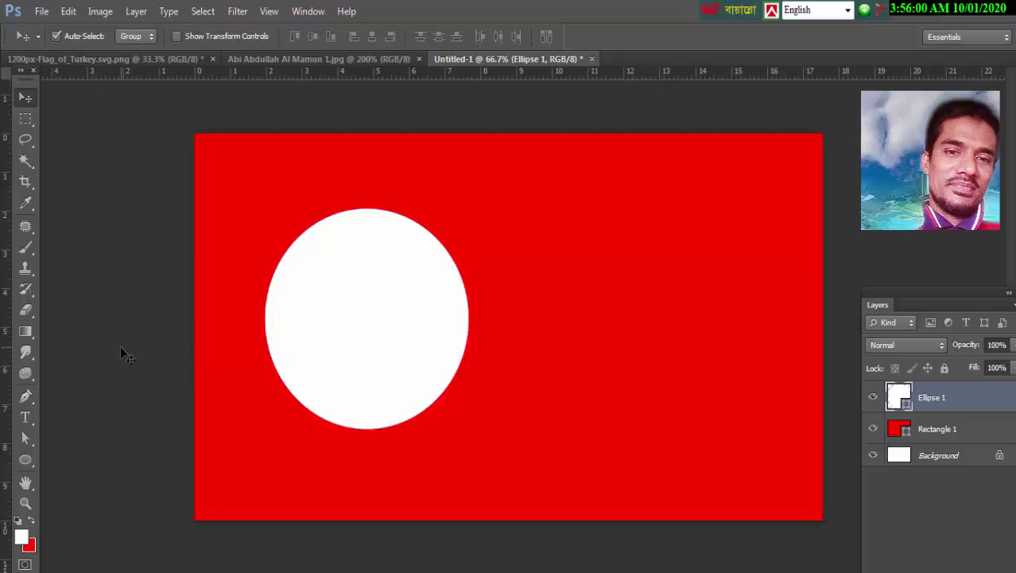
pyautogui.click(120, 345)
pyautogui.click(354, 364)
pyautogui.moveTo(354, 360); pyautogui.dragTo(349, 361)
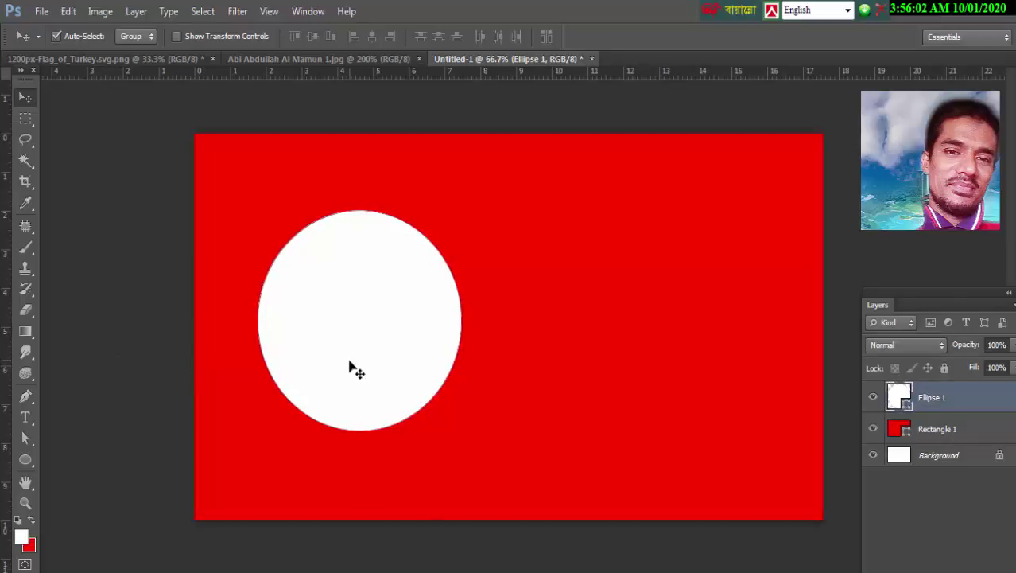
# Step: Enlarge the white circle to about 123% and apply the transform
pyautogui.hotkey('ctrl', 't')
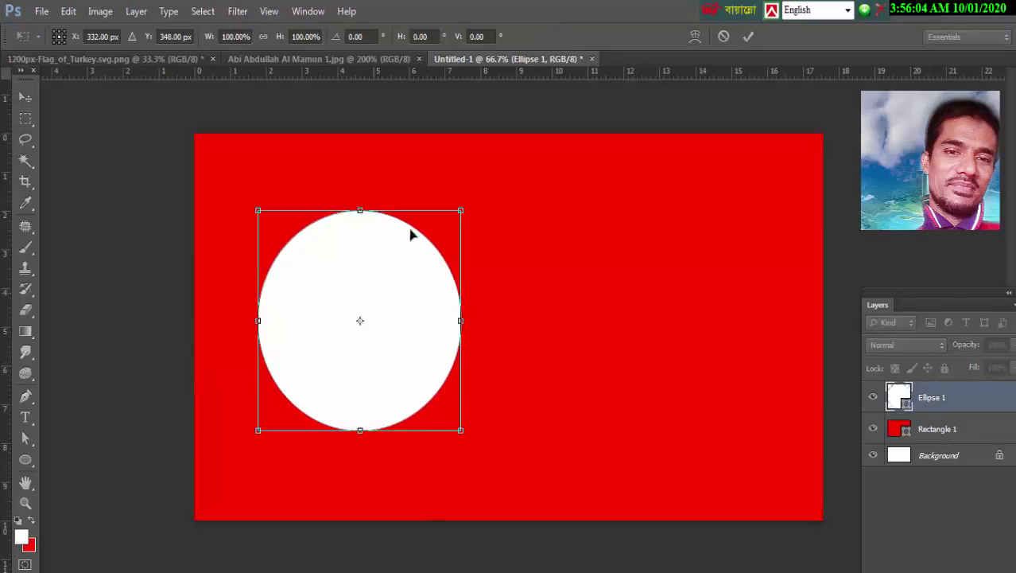
pyautogui.moveTo(461, 209); pyautogui.dragTo(484, 183)
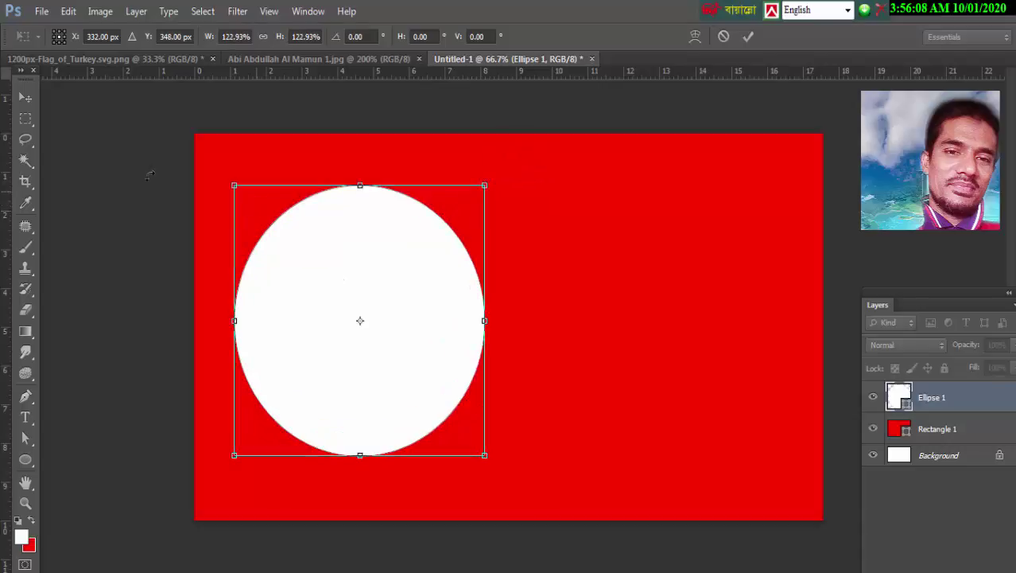
pyautogui.click(26, 98)
pyautogui.click(436, 238)
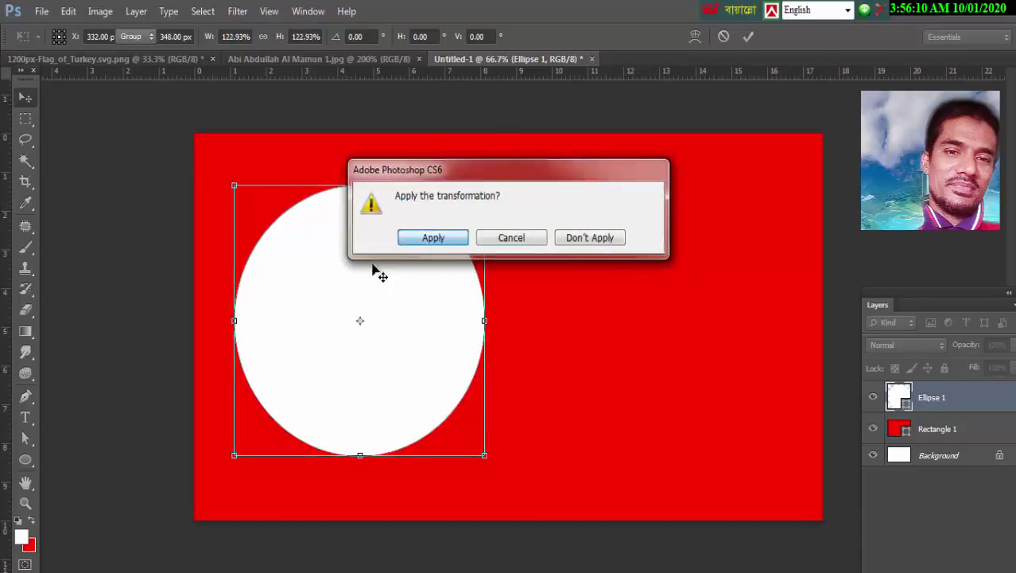
pyautogui.click(173, 334)
pyautogui.click(401, 375)
pyautogui.click(155, 321)
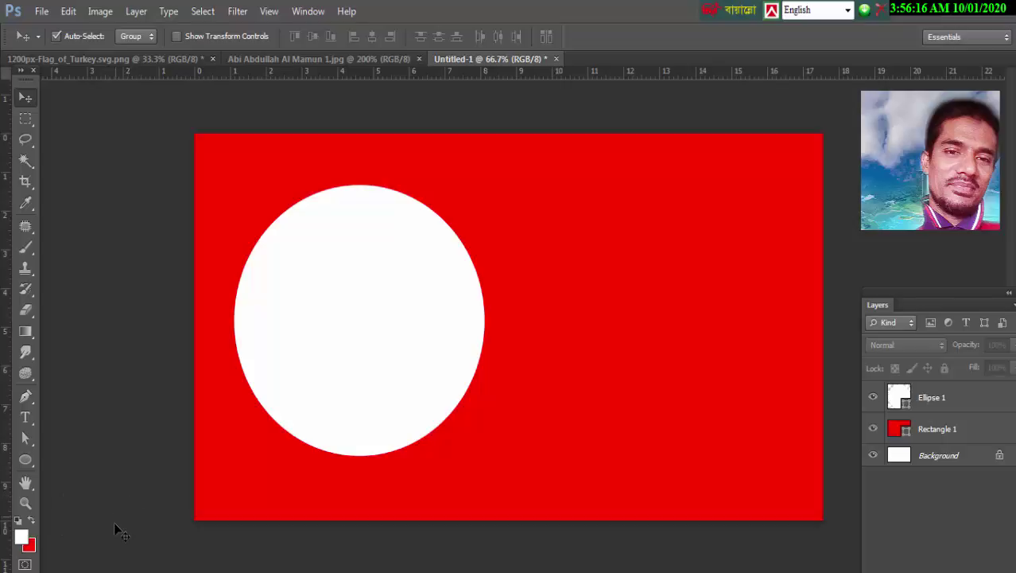
# Step: Draw a red Ellipse 2 circle and move it over the white circle
pyautogui.click(32, 523)
pyautogui.click(31, 459)
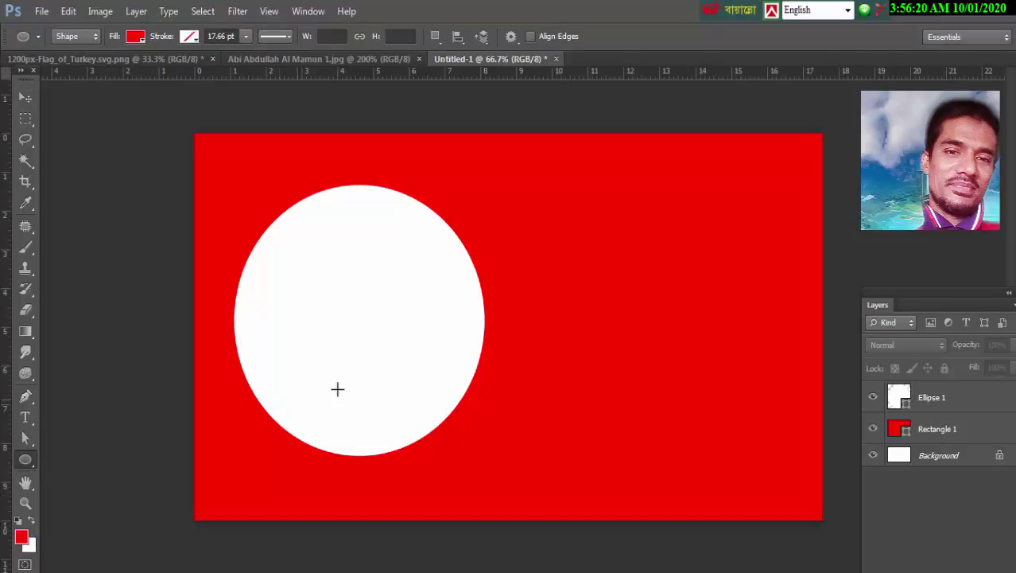
pyautogui.moveTo(376, 299)
pyautogui.mouseDown()
pyautogui.moveTo(585, 483)
pyautogui.moveTo(565, 476)
pyautogui.mouseUp()
pyautogui.click(26, 97)
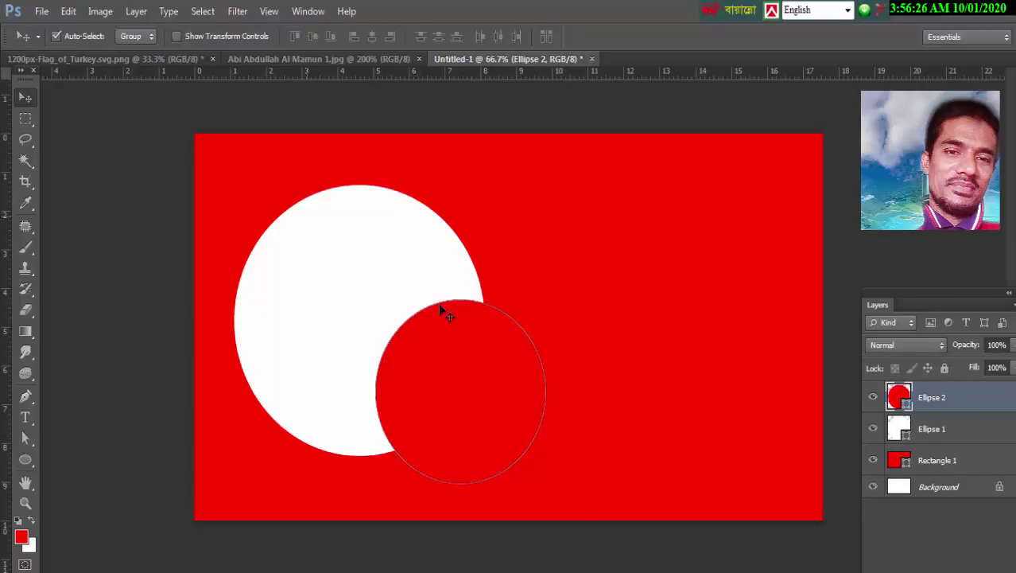
pyautogui.moveTo(469, 388); pyautogui.dragTo(431, 359)
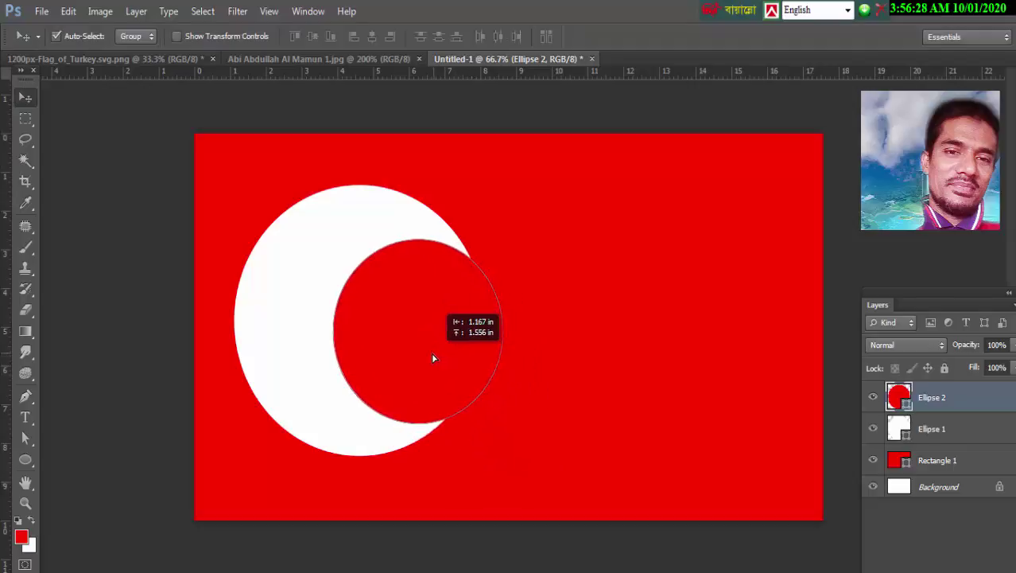
pyautogui.moveTo(431, 359); pyautogui.dragTo(427, 355)
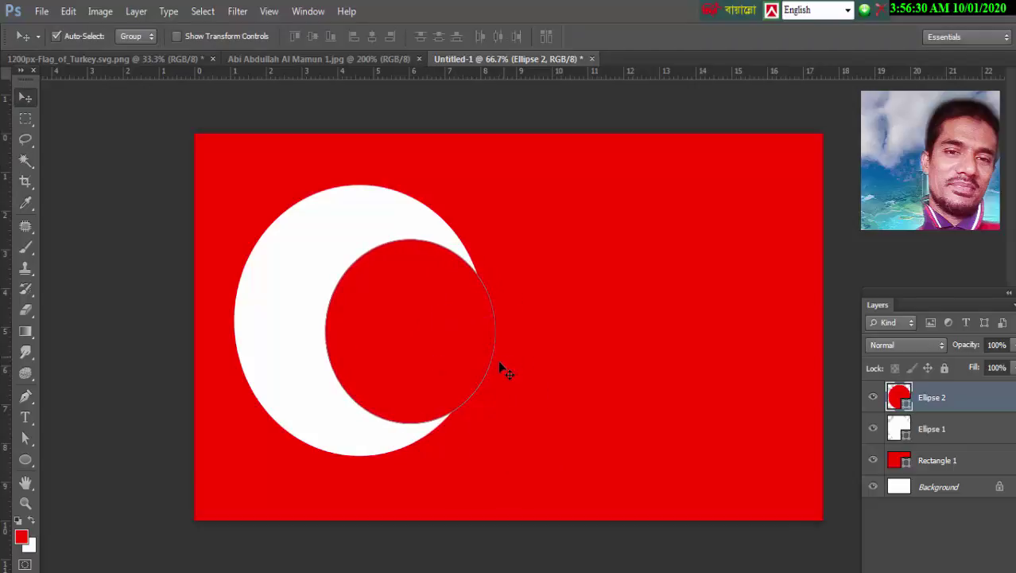
# Step: Scale the red circle to about 128%, shifting it slightly right
pyautogui.hotkey('ctrl', 't')
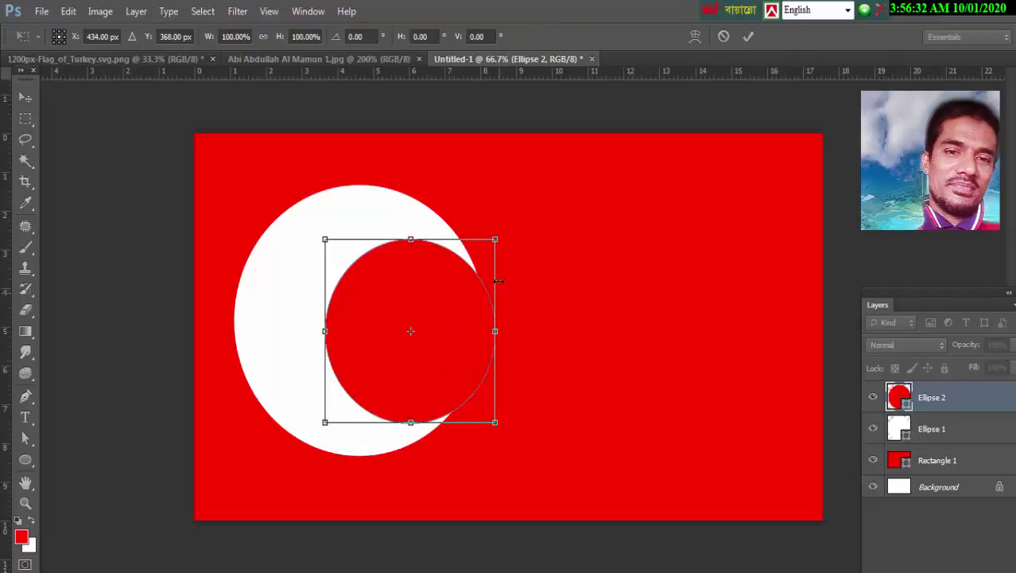
pyautogui.moveTo(495, 239); pyautogui.dragTo(518, 213)
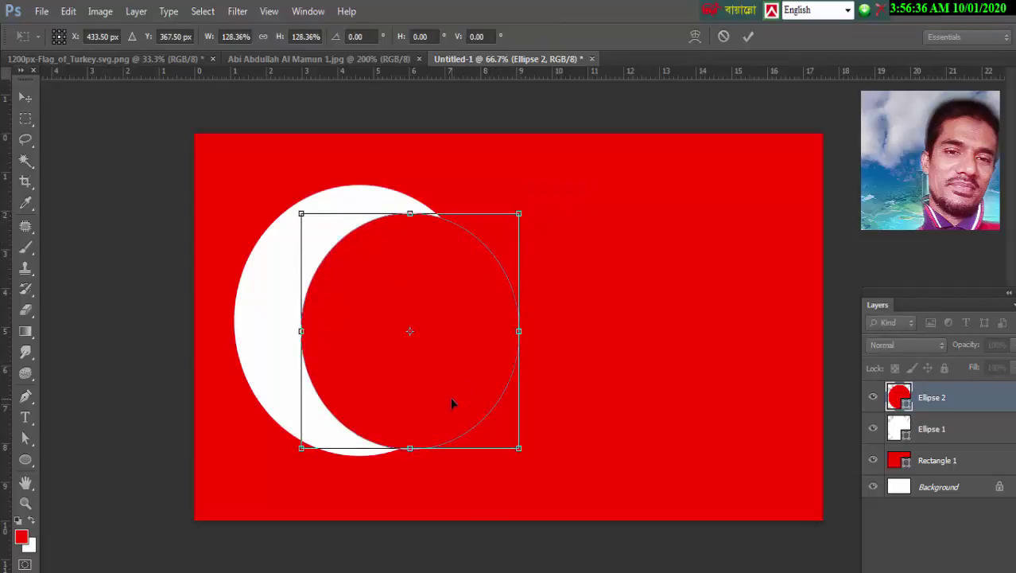
pyautogui.moveTo(451, 402); pyautogui.dragTo(454, 402)
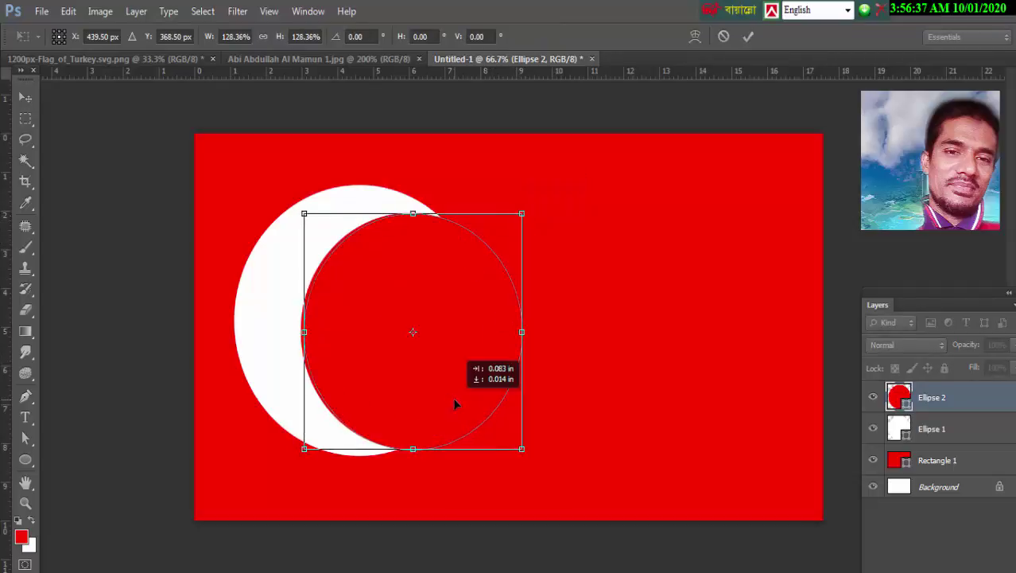
pyautogui.click(27, 100)
# Step: Apply the red circle's resize and nudge it three steps right to preview the crescent
pyautogui.click(422, 238)
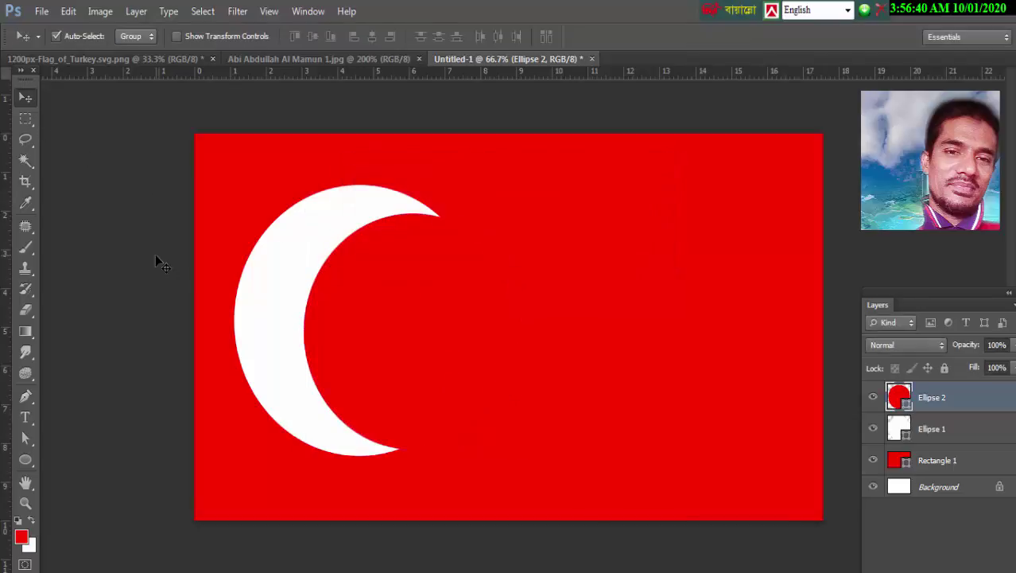
pyautogui.click(395, 338)
pyautogui.press('Right')
pyautogui.press('Right')
pyautogui.press('Right')
pyautogui.press('Right')
pyautogui.press('Right')
pyautogui.press('Right')
pyautogui.press('Right')
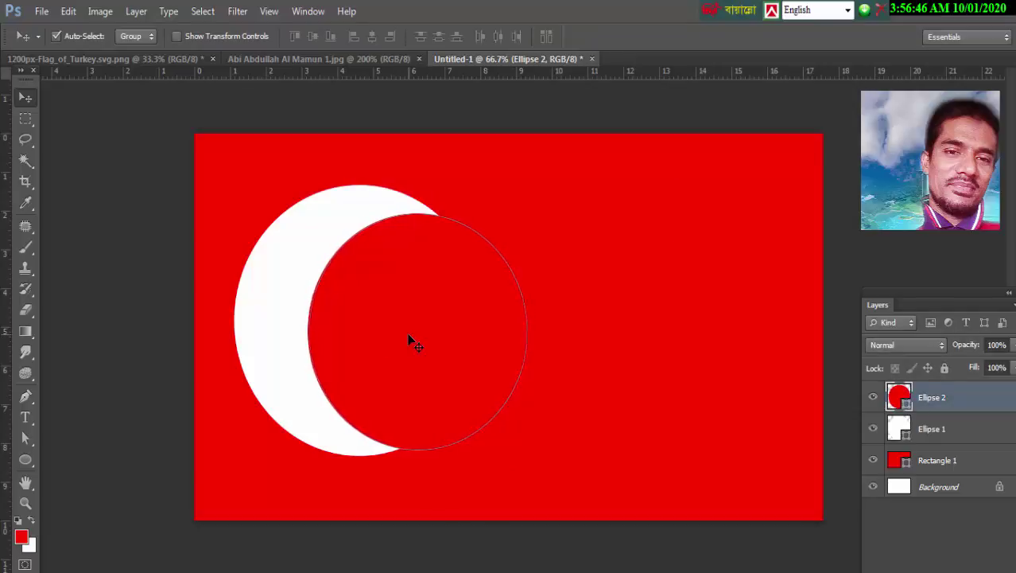
pyautogui.press('Right')
pyautogui.press('Right')
pyautogui.press('Right')
pyautogui.press('Right')
pyautogui.press('Right')
pyautogui.press('Right')
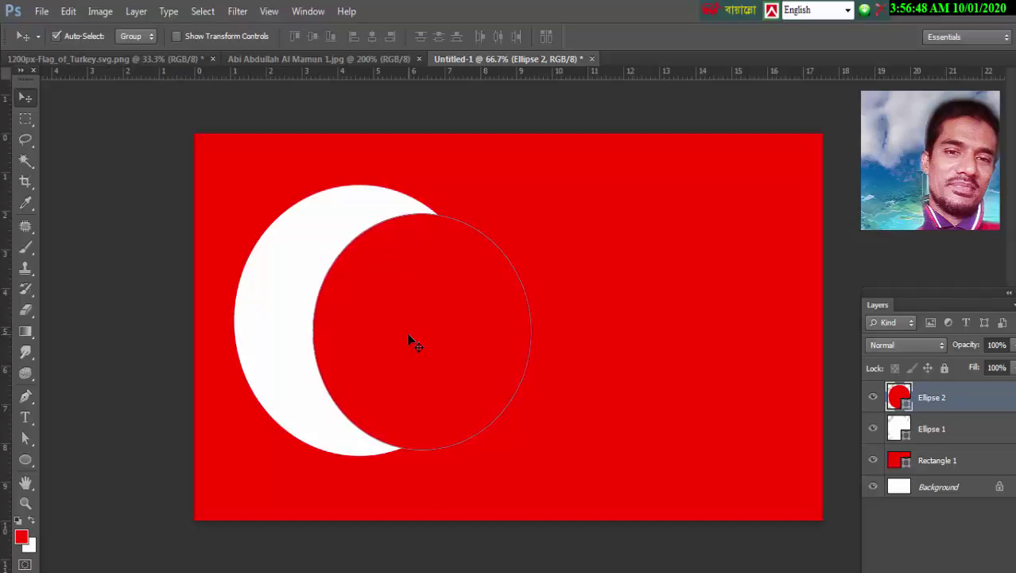
pyautogui.press('Right')
pyautogui.press('Right')
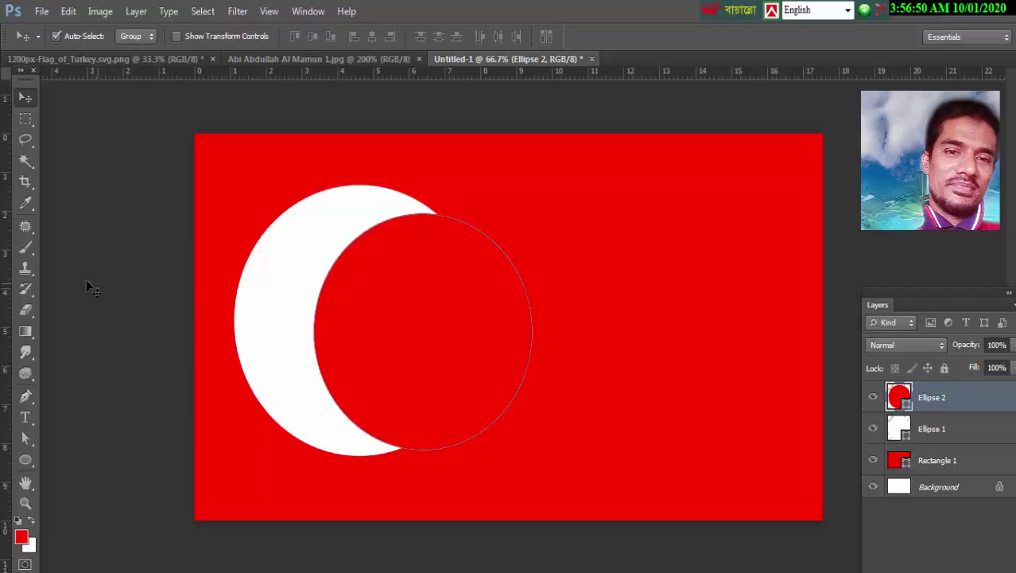
pyautogui.click(92, 290)
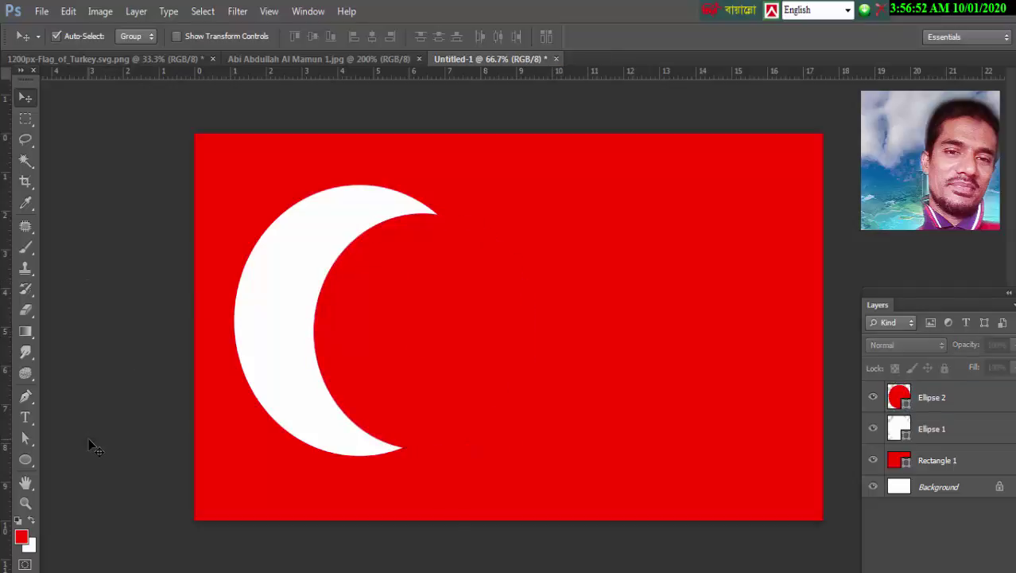
# Step: Fine-tune the red circle left and down until the white crescent looks clean
pyautogui.moveTo(411, 381); pyautogui.dragTo(378, 381)
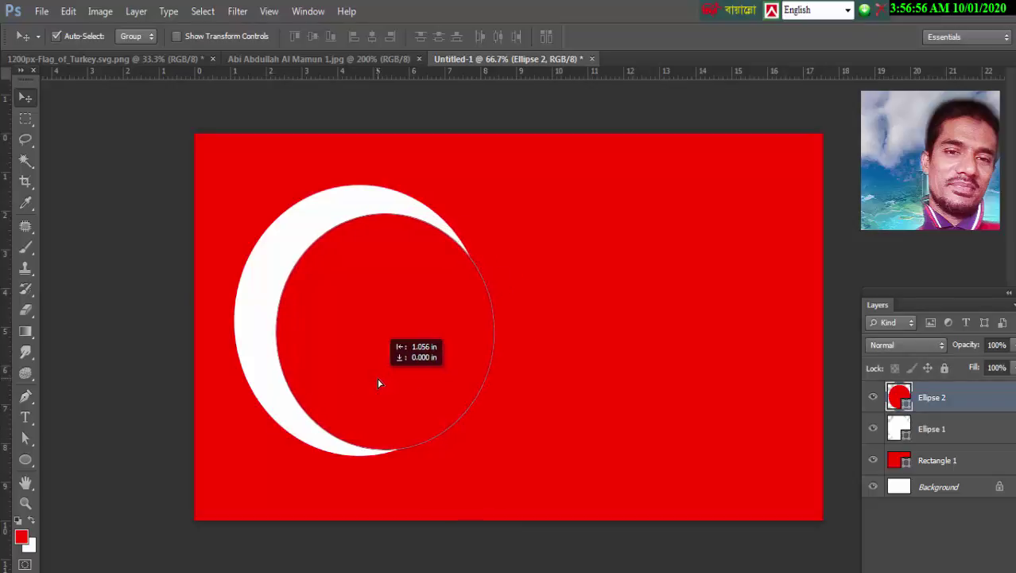
pyautogui.click(151, 372)
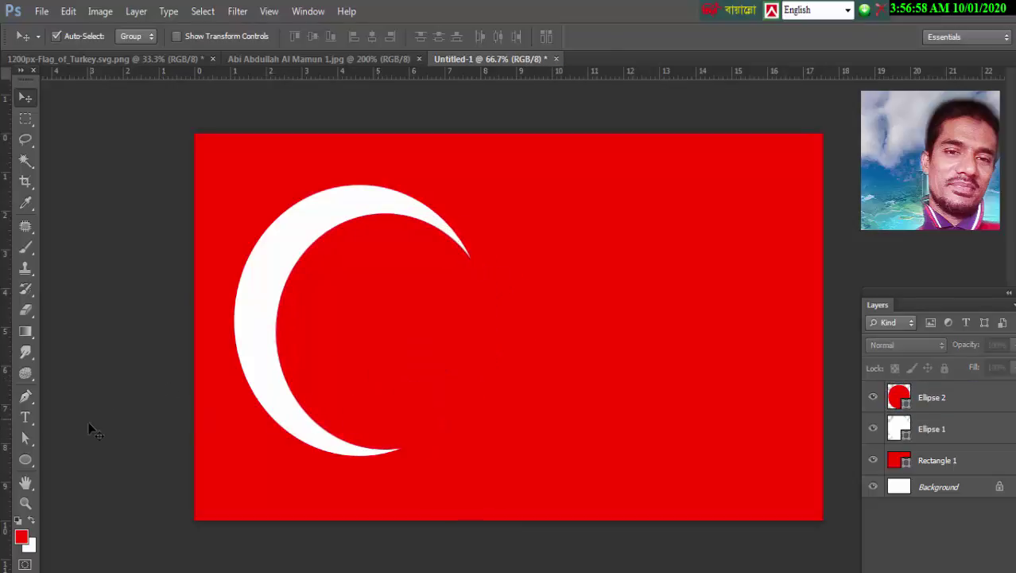
pyautogui.moveTo(394, 397)
pyautogui.mouseDown()
pyautogui.moveTo(386, 391)
pyautogui.moveTo(395, 399)
pyautogui.mouseUp()
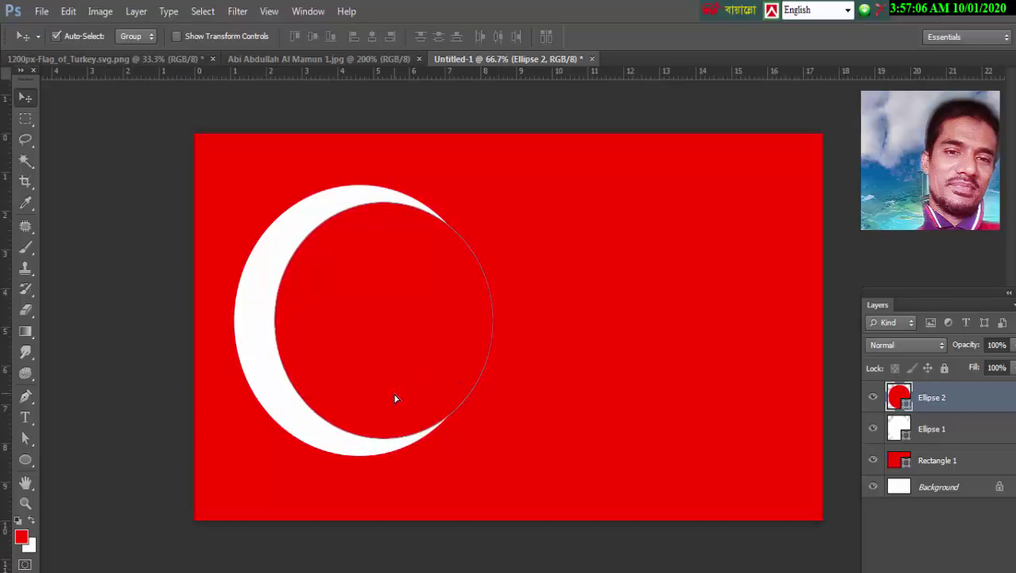
pyautogui.press('Down')
pyautogui.press('Down')
pyautogui.press('Down')
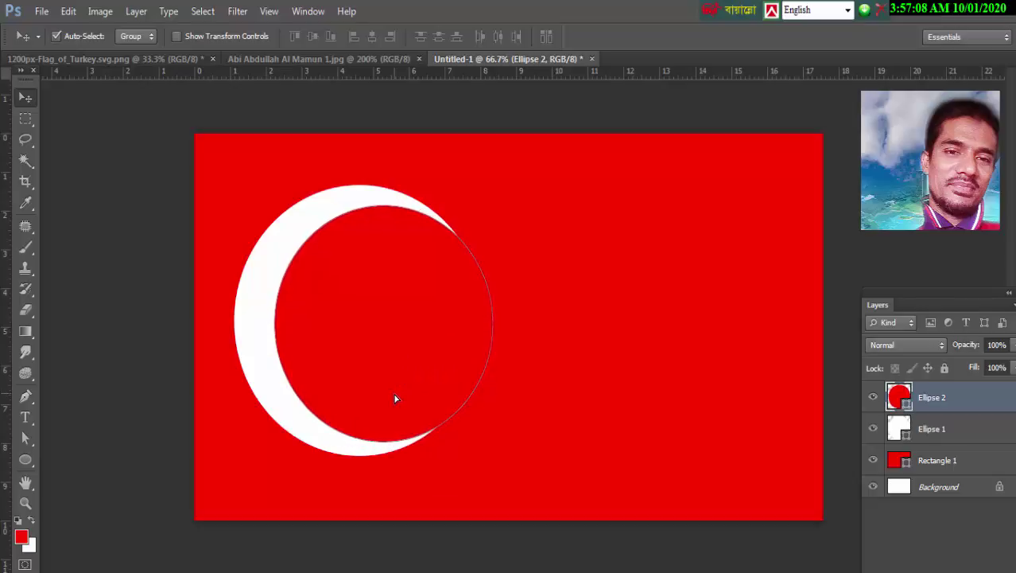
pyautogui.click(95, 318)
pyautogui.click(366, 393)
pyautogui.press('Down')
pyautogui.press('Down')
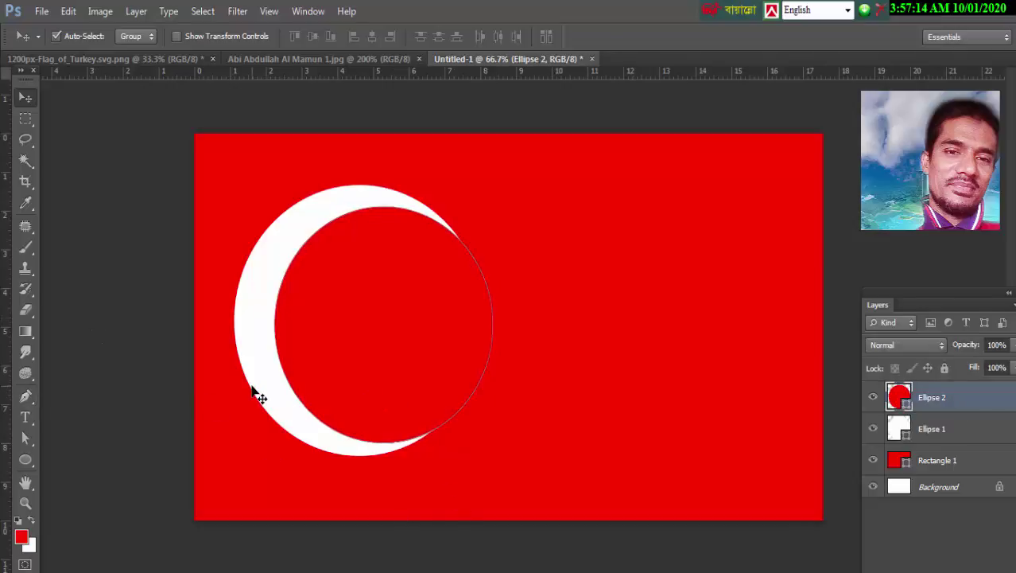
pyautogui.click(132, 304)
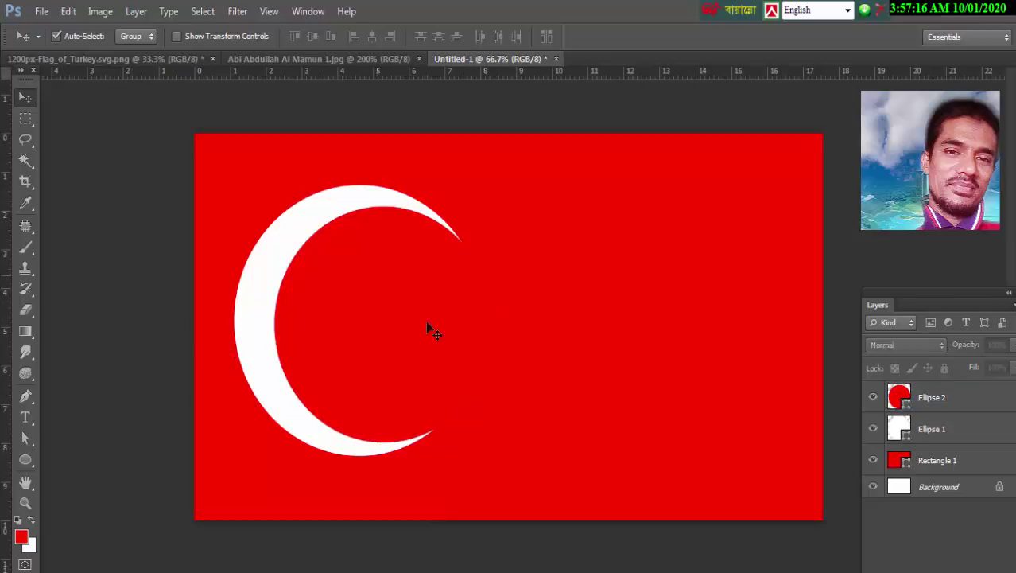
# Step: Copy the reference flag's white star into the new flag, then nudge the red circle to thin the crescent
pyautogui.click(135, 62)
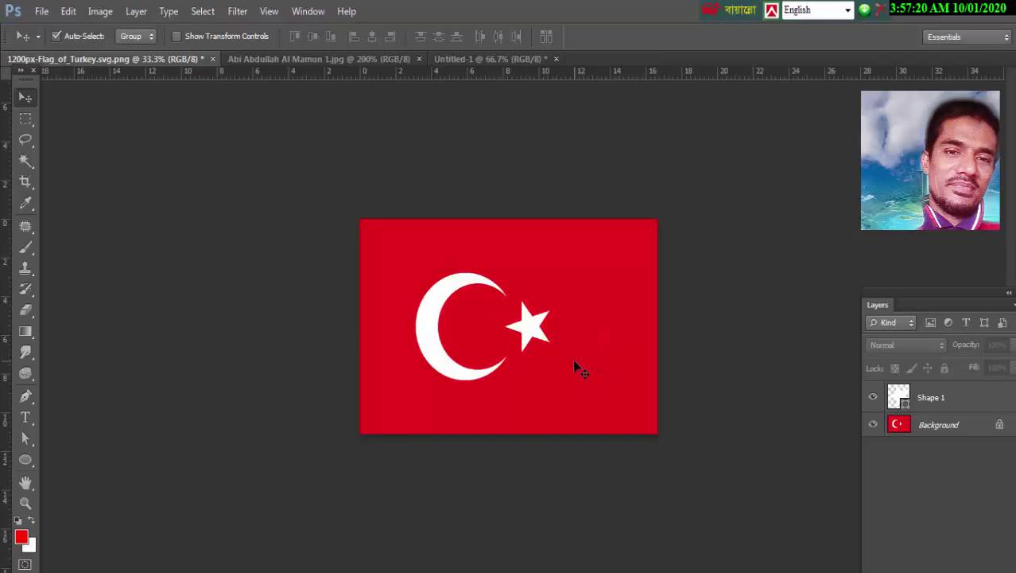
pyautogui.moveTo(531, 328)
pyautogui.mouseDown()
pyautogui.moveTo(588, 378)
pyautogui.moveTo(464, 70)
pyautogui.moveTo(538, 341)
pyautogui.moveTo(484, 350)
pyautogui.moveTo(491, 354)
pyautogui.mouseUp()
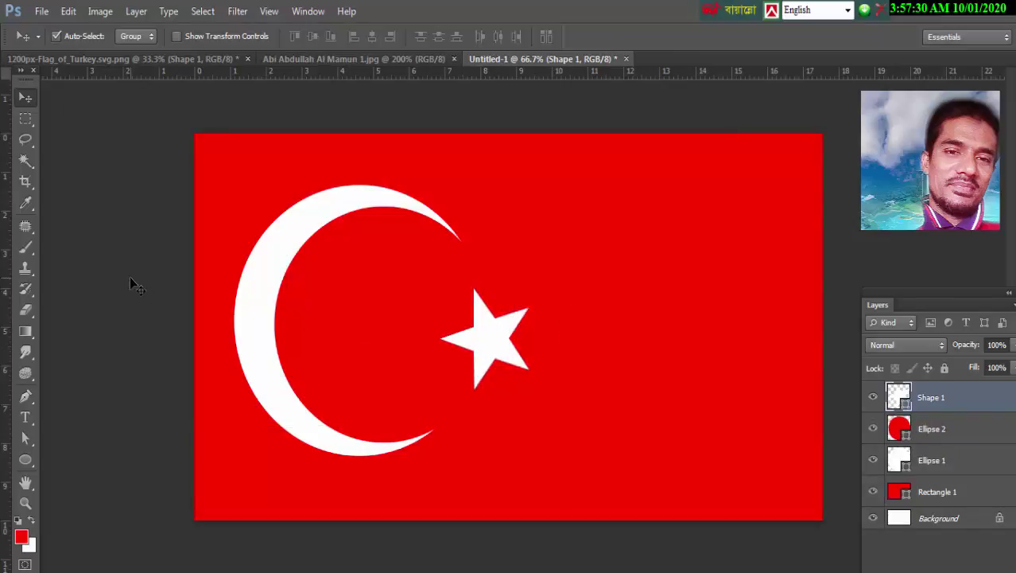
pyautogui.click(362, 349)
pyautogui.press('Right')
pyautogui.press('Right')
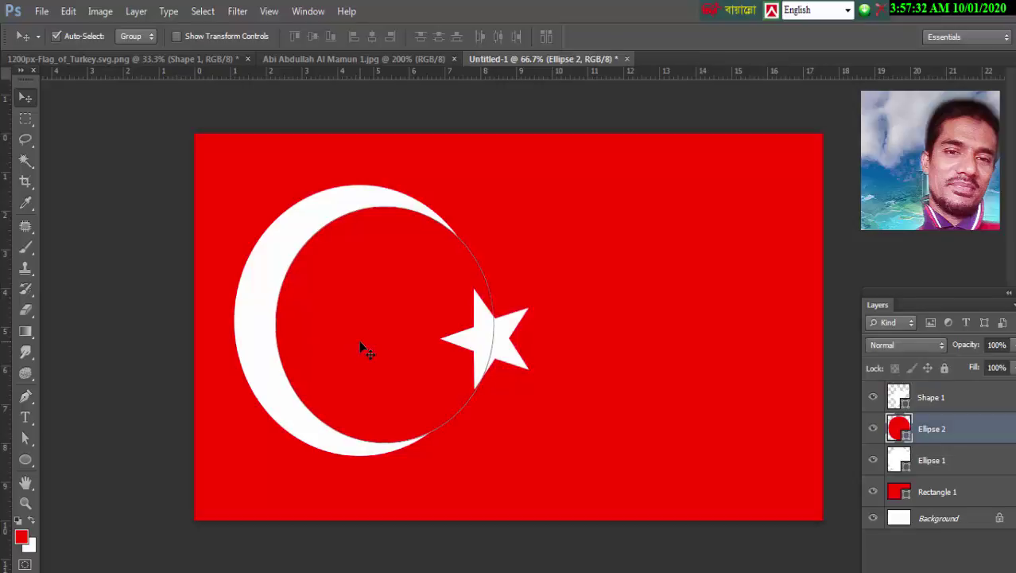
pyautogui.press('Right')
pyautogui.press('Right')
pyautogui.press('Right')
pyautogui.press('Right')
pyautogui.press('Right')
pyautogui.press('Right')
pyautogui.press('Right')
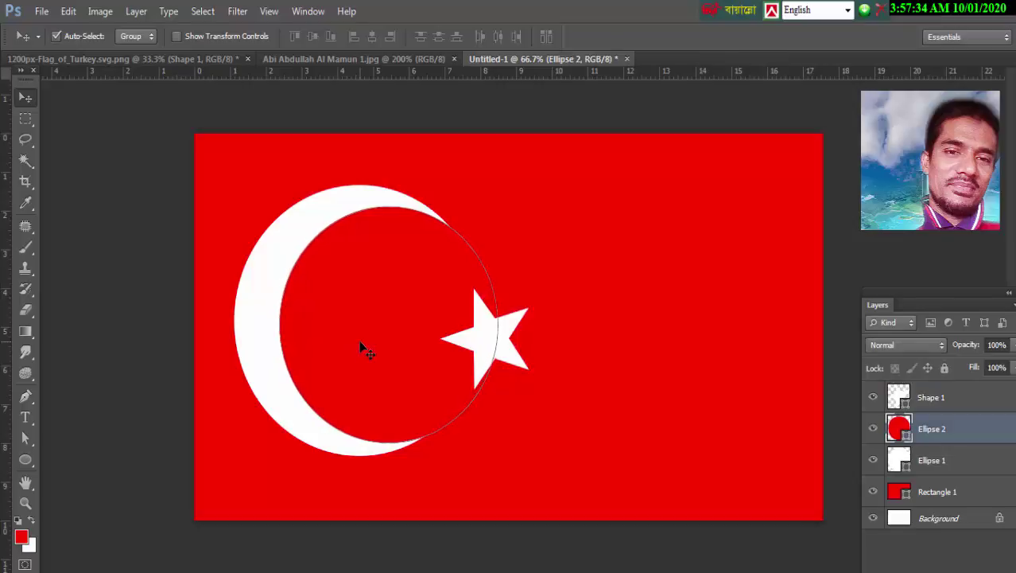
pyautogui.press('Down')
pyautogui.press('Down')
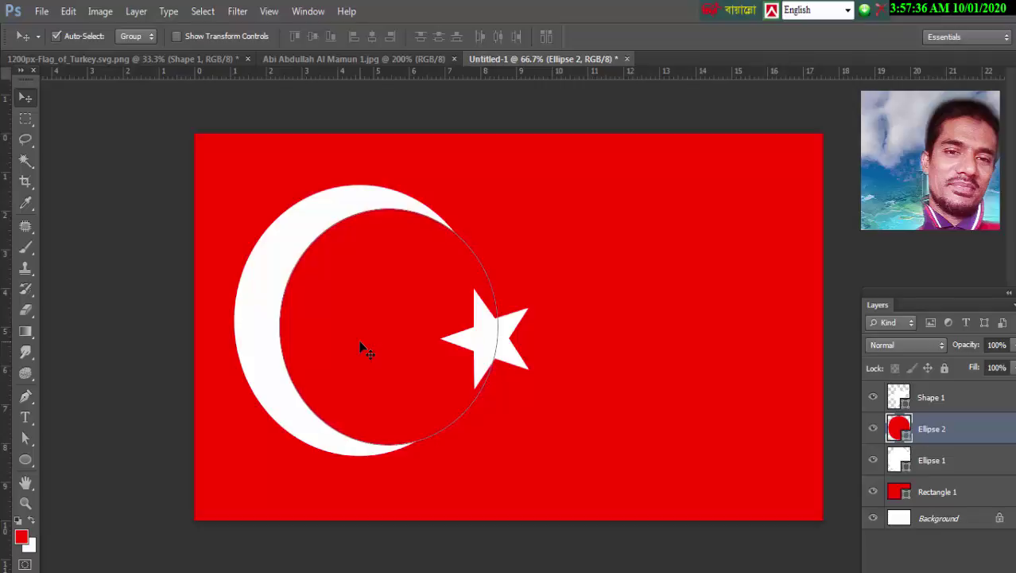
pyautogui.click(156, 269)
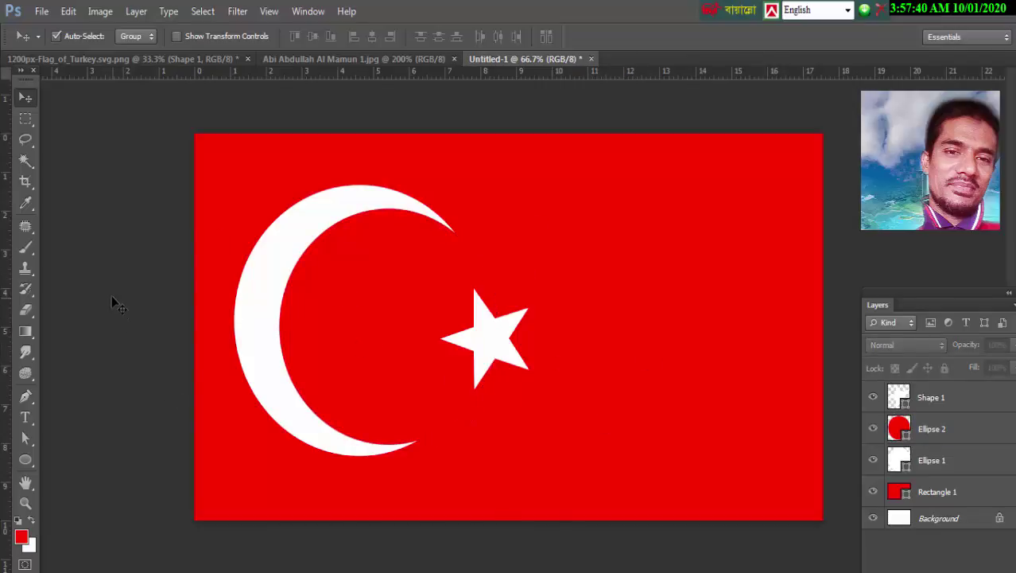
# Step: Add a white text layer reading 'Turky Flag' below the star on the right
pyautogui.click(24, 416)
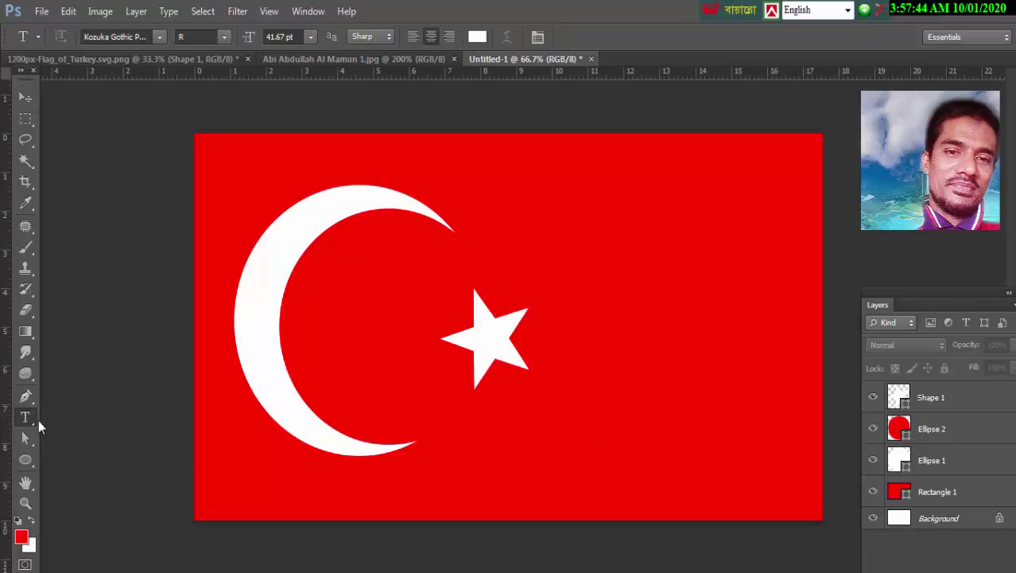
pyautogui.click(601, 419)
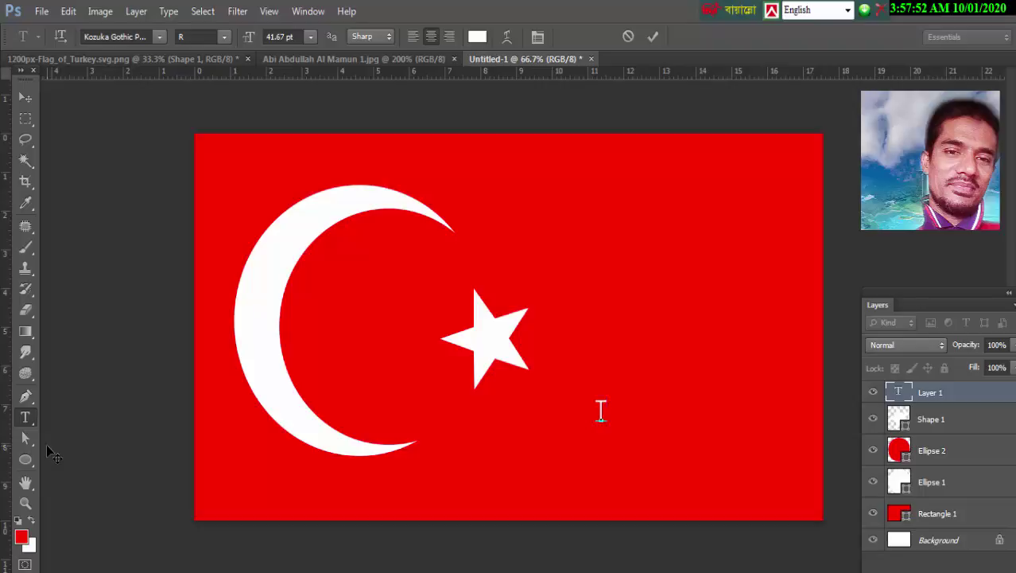
pyautogui.write('Tur')
pyautogui.write('ky')
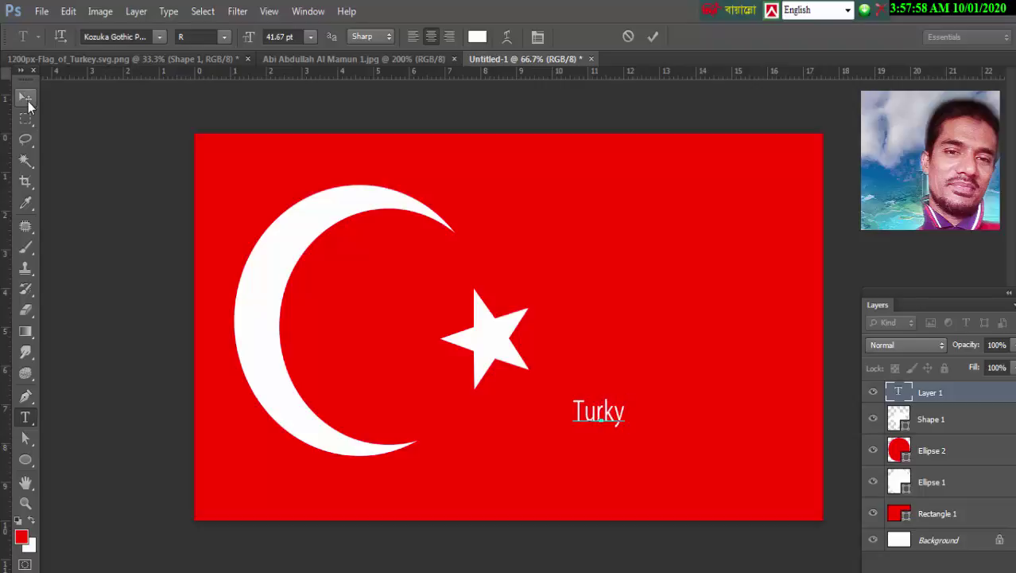
pyautogui.write(' F')
pyautogui.write('la')
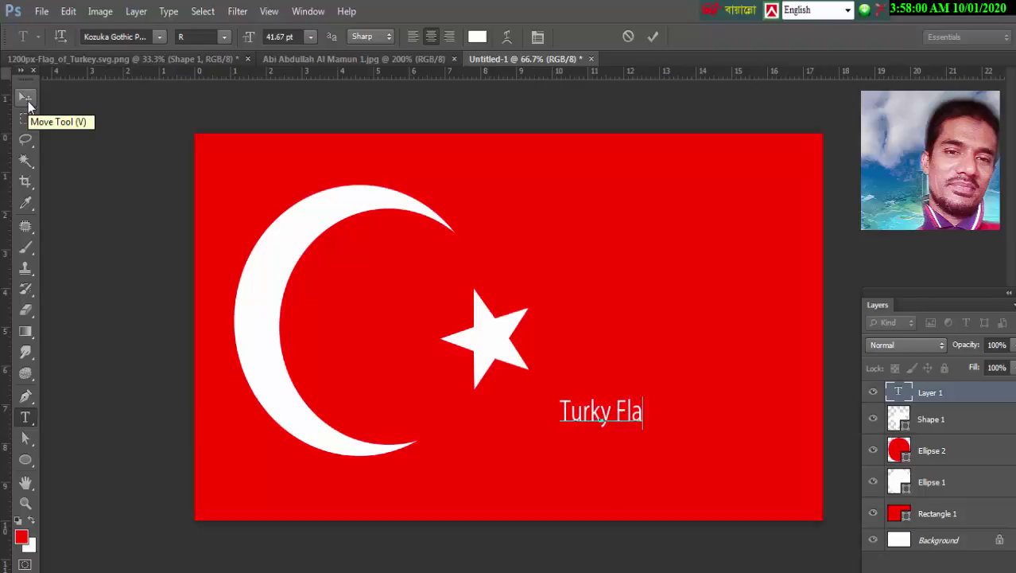
pyautogui.write('g')
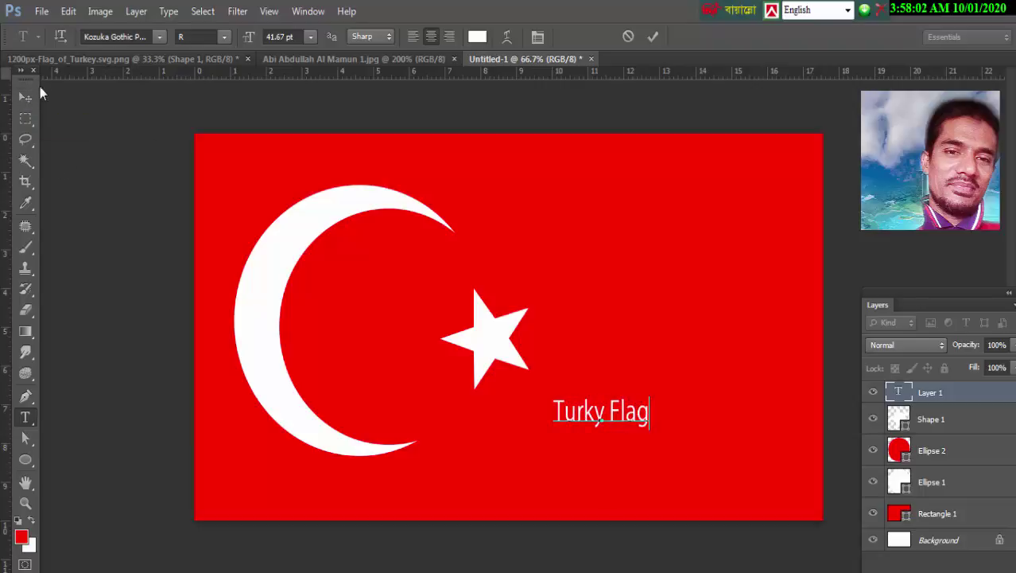
pyautogui.click(25, 97)
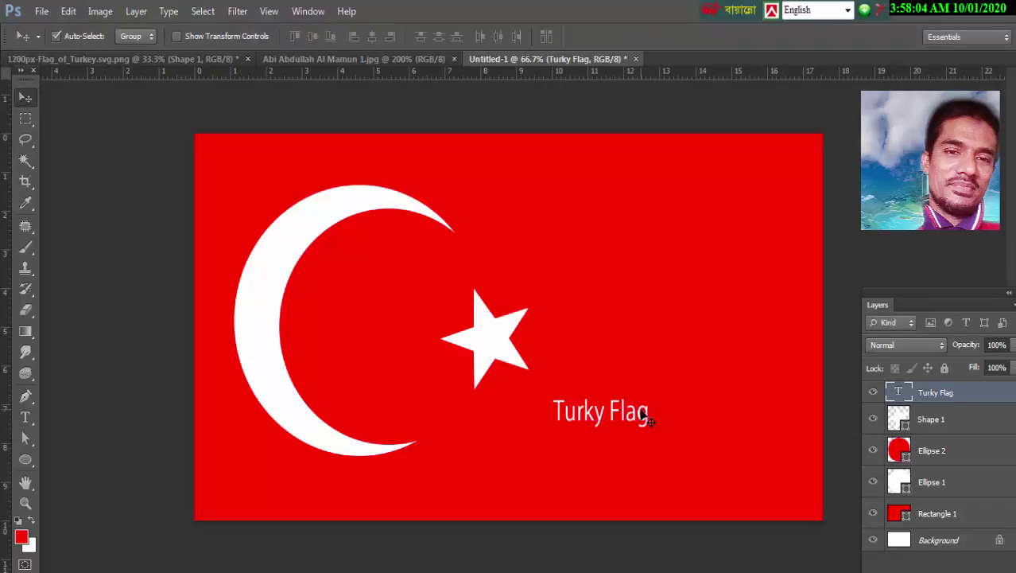
# Step: Scale the 'Turky Flag' text to about 323% and move it to the lower-right corner
pyautogui.hotkey('ctrl', 't')
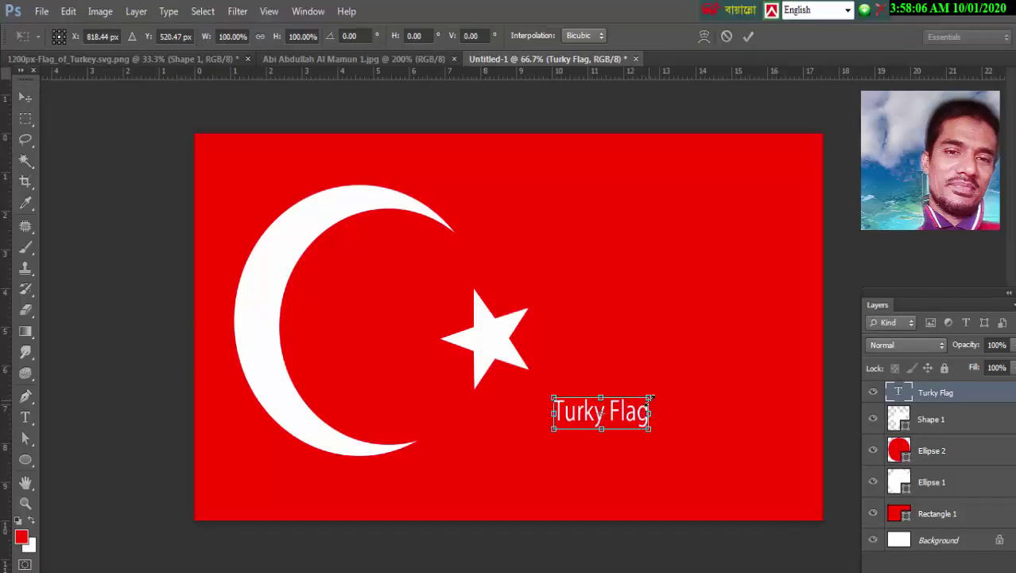
pyautogui.moveTo(649, 396); pyautogui.dragTo(752, 348)
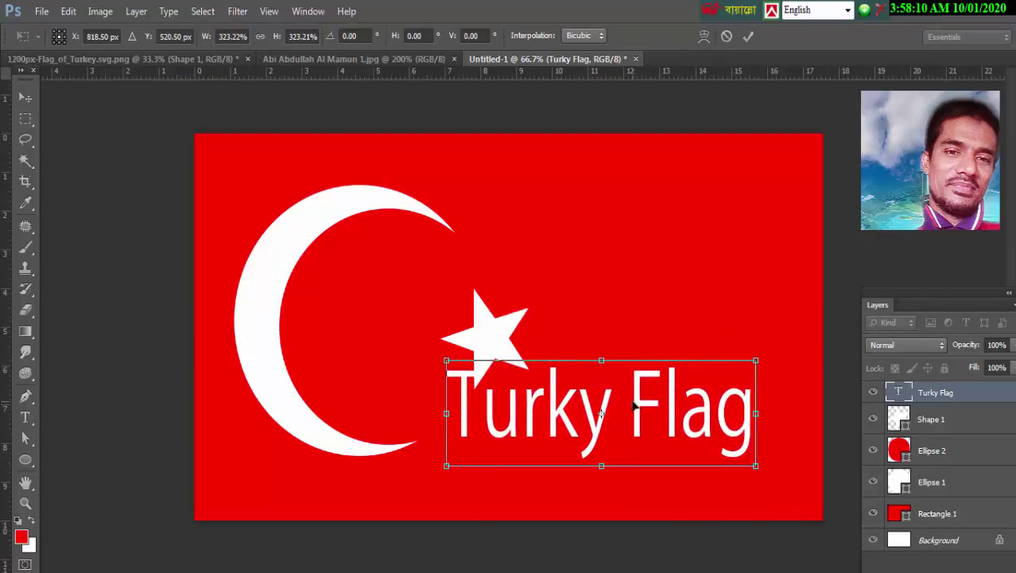
pyautogui.moveTo(634, 406); pyautogui.dragTo(680, 450)
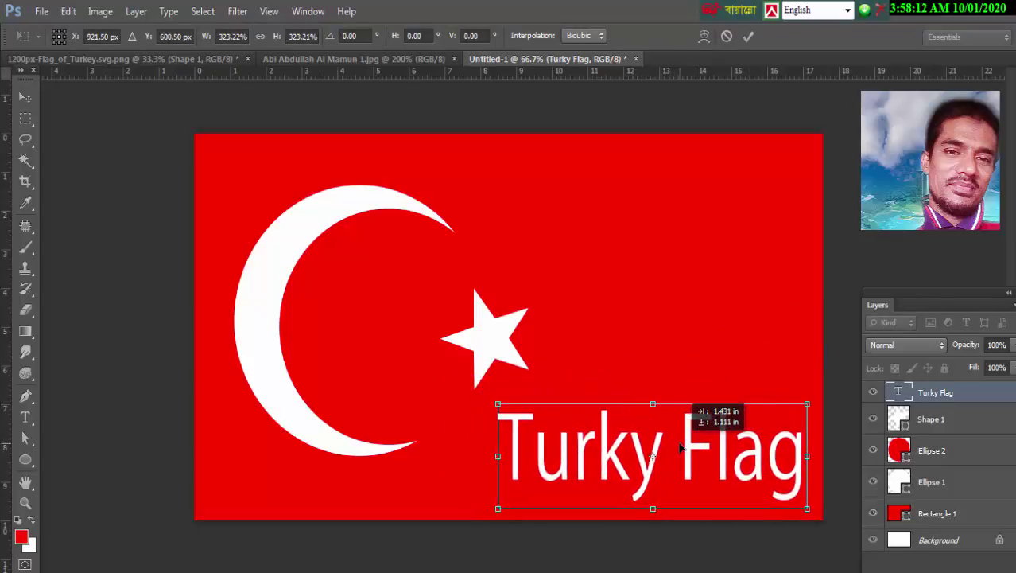
pyautogui.click(24, 98)
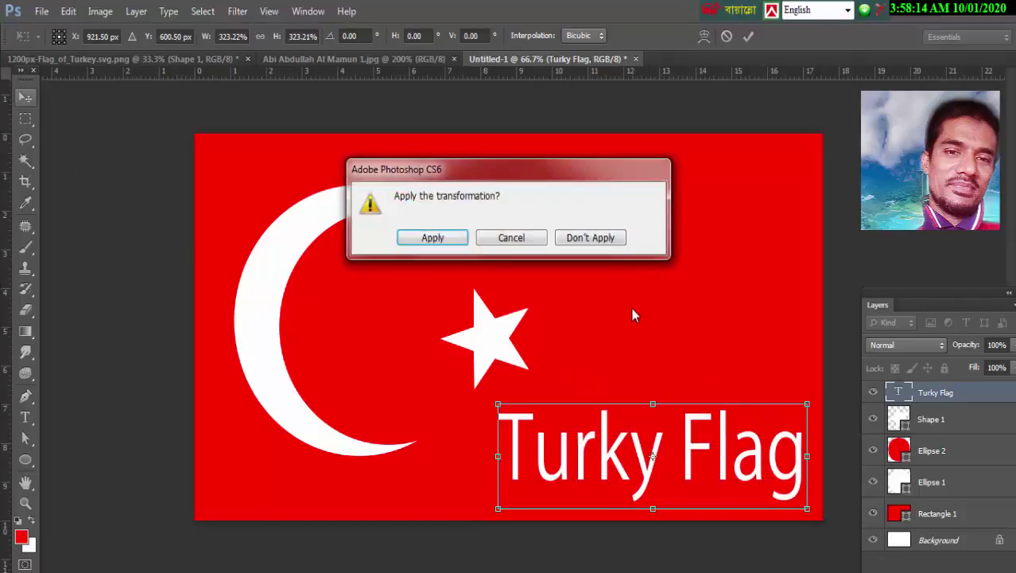
pyautogui.click(410, 240)
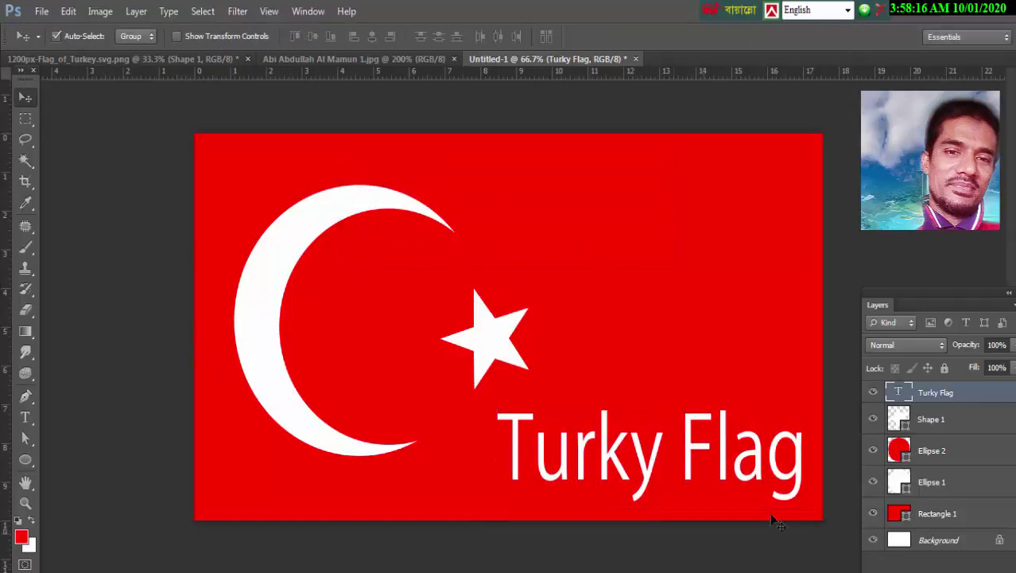
# Step: Set the text colour to yellow (#d2ff00) and shift the caption slightly right
pyautogui.click(21, 537)
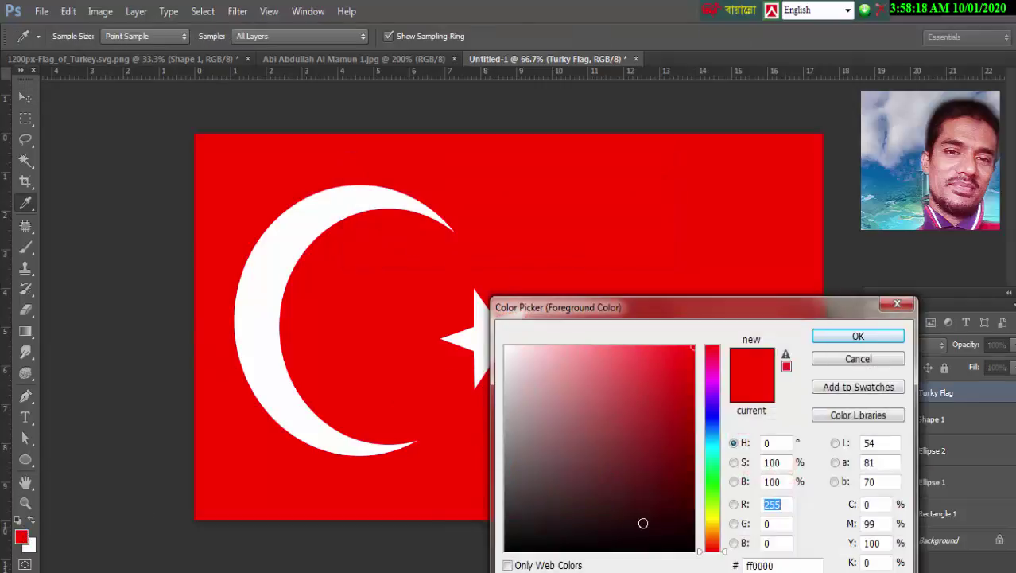
pyautogui.click(718, 518)
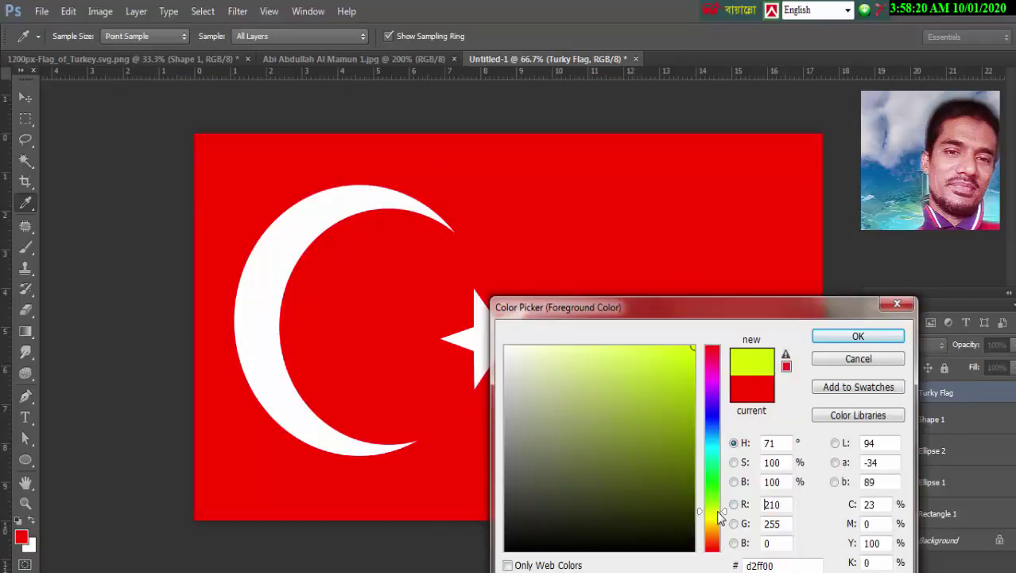
pyautogui.click(867, 335)
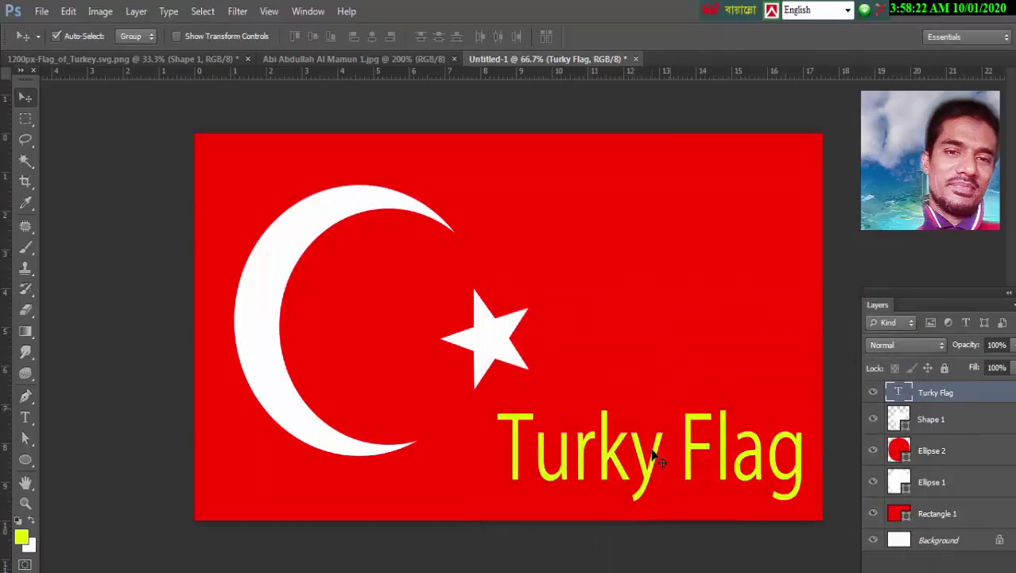
pyautogui.moveTo(695, 455); pyautogui.dragTo(701, 456)
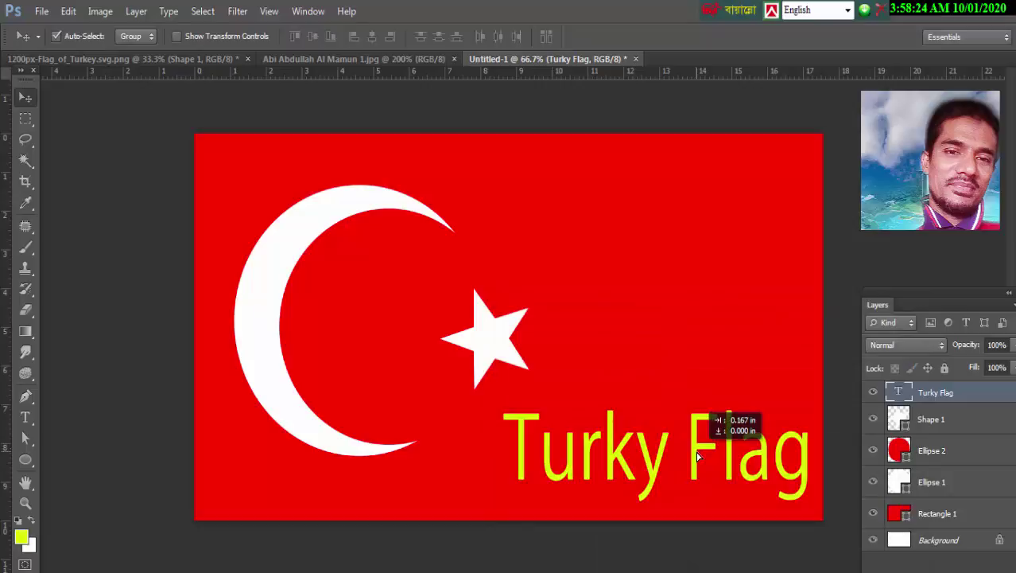
pyautogui.moveTo(934, 308)
pyautogui.mouseDown()
pyautogui.moveTo(907, 279)
pyautogui.moveTo(909, 234)
pyautogui.moveTo(861, 248)
pyautogui.mouseUp()
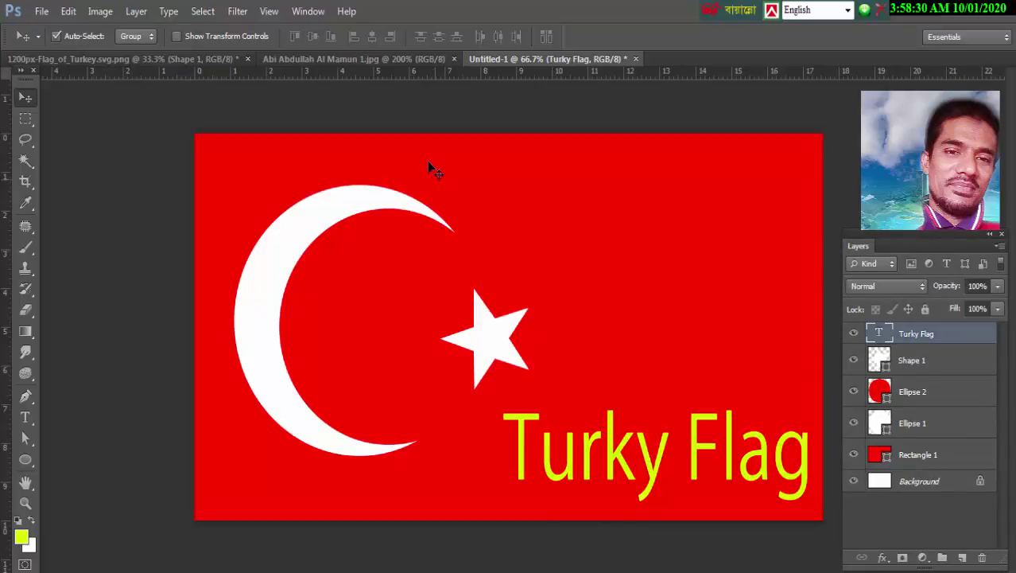
# Step: Check the portrait photo, return to Untitled-1, and zoom out to 25% to view the finished flag
pyautogui.click(388, 62)
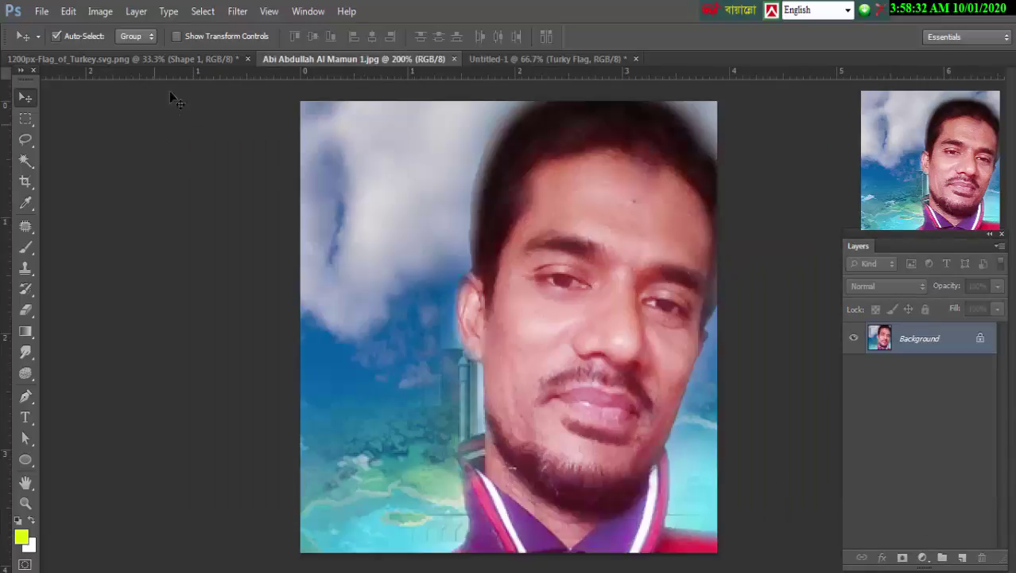
pyautogui.click(168, 60)
pyautogui.click(342, 60)
pyautogui.click(499, 61)
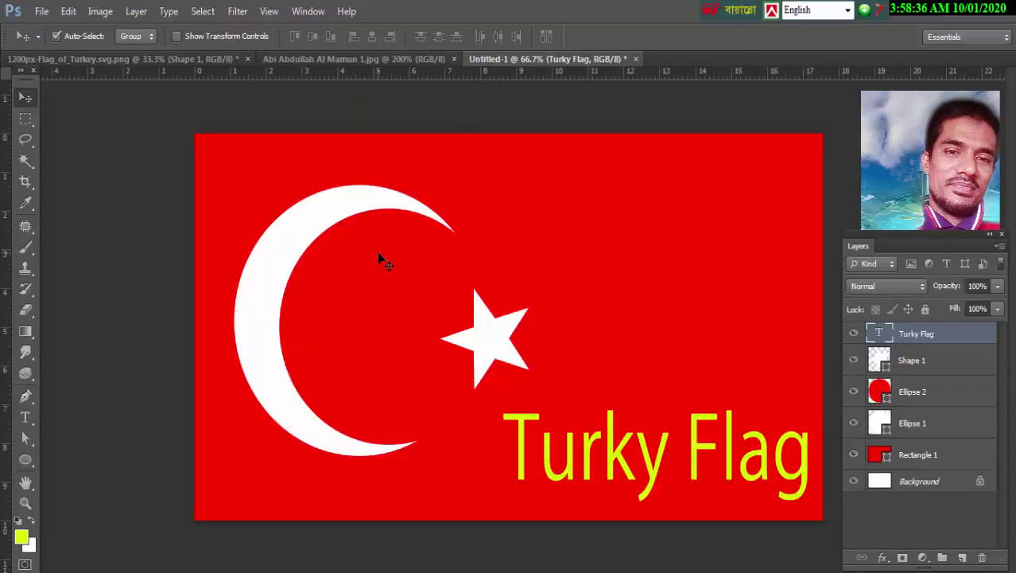
pyautogui.hotkey('ctrl', '-')
pyautogui.hotkey('ctrl', '-')
pyautogui.hotkey('ctrl', '-')
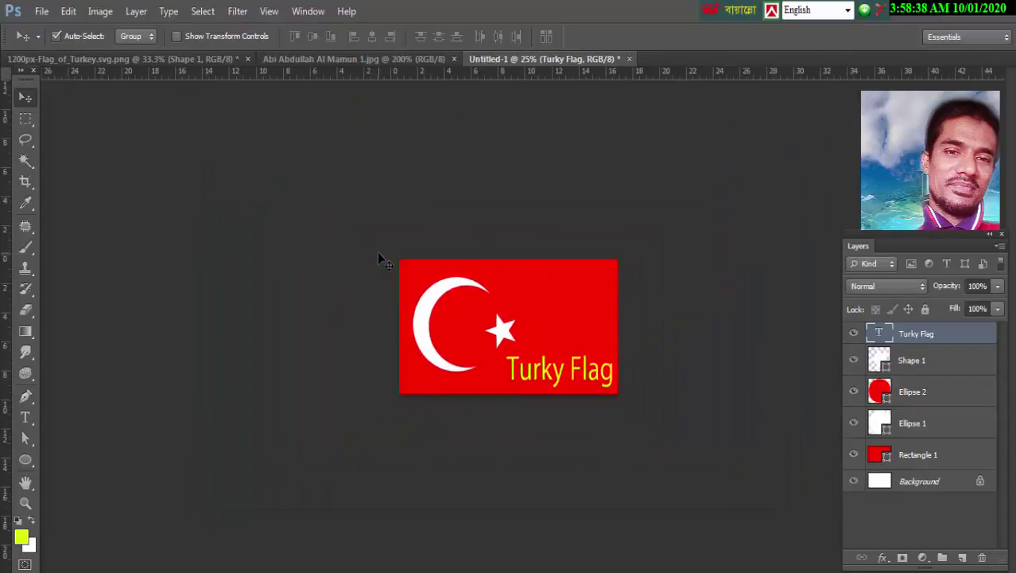